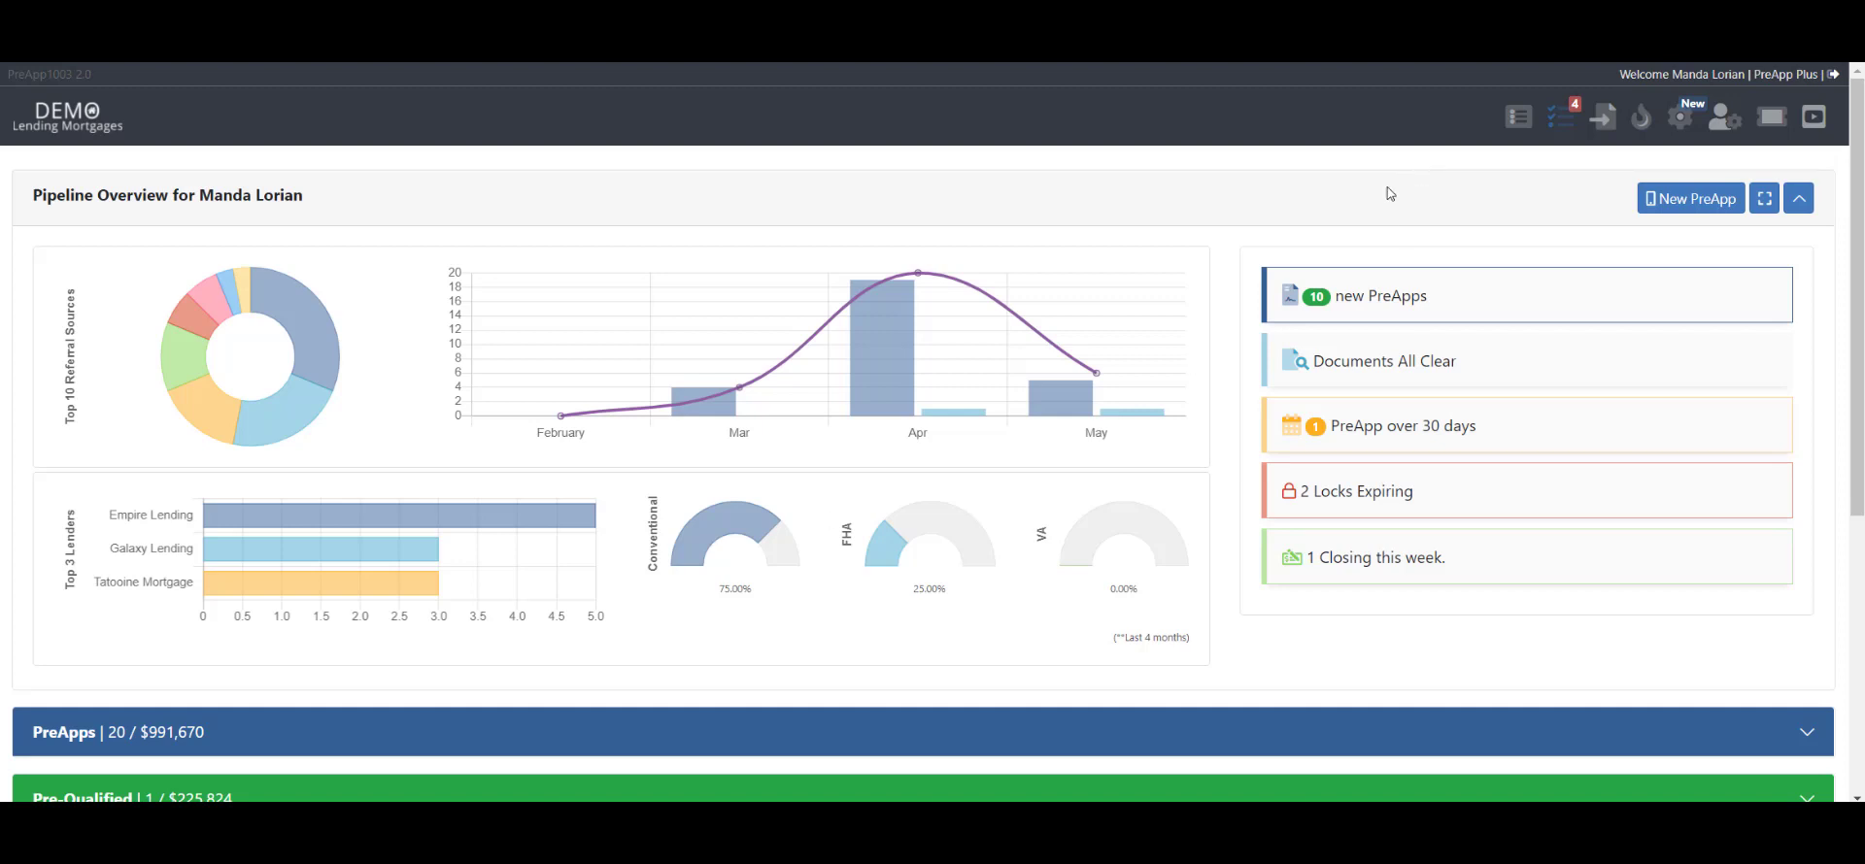
Step: Go to System Settings' Lenders page and locate the Galaxy Lending contact
left_click(1680, 117)
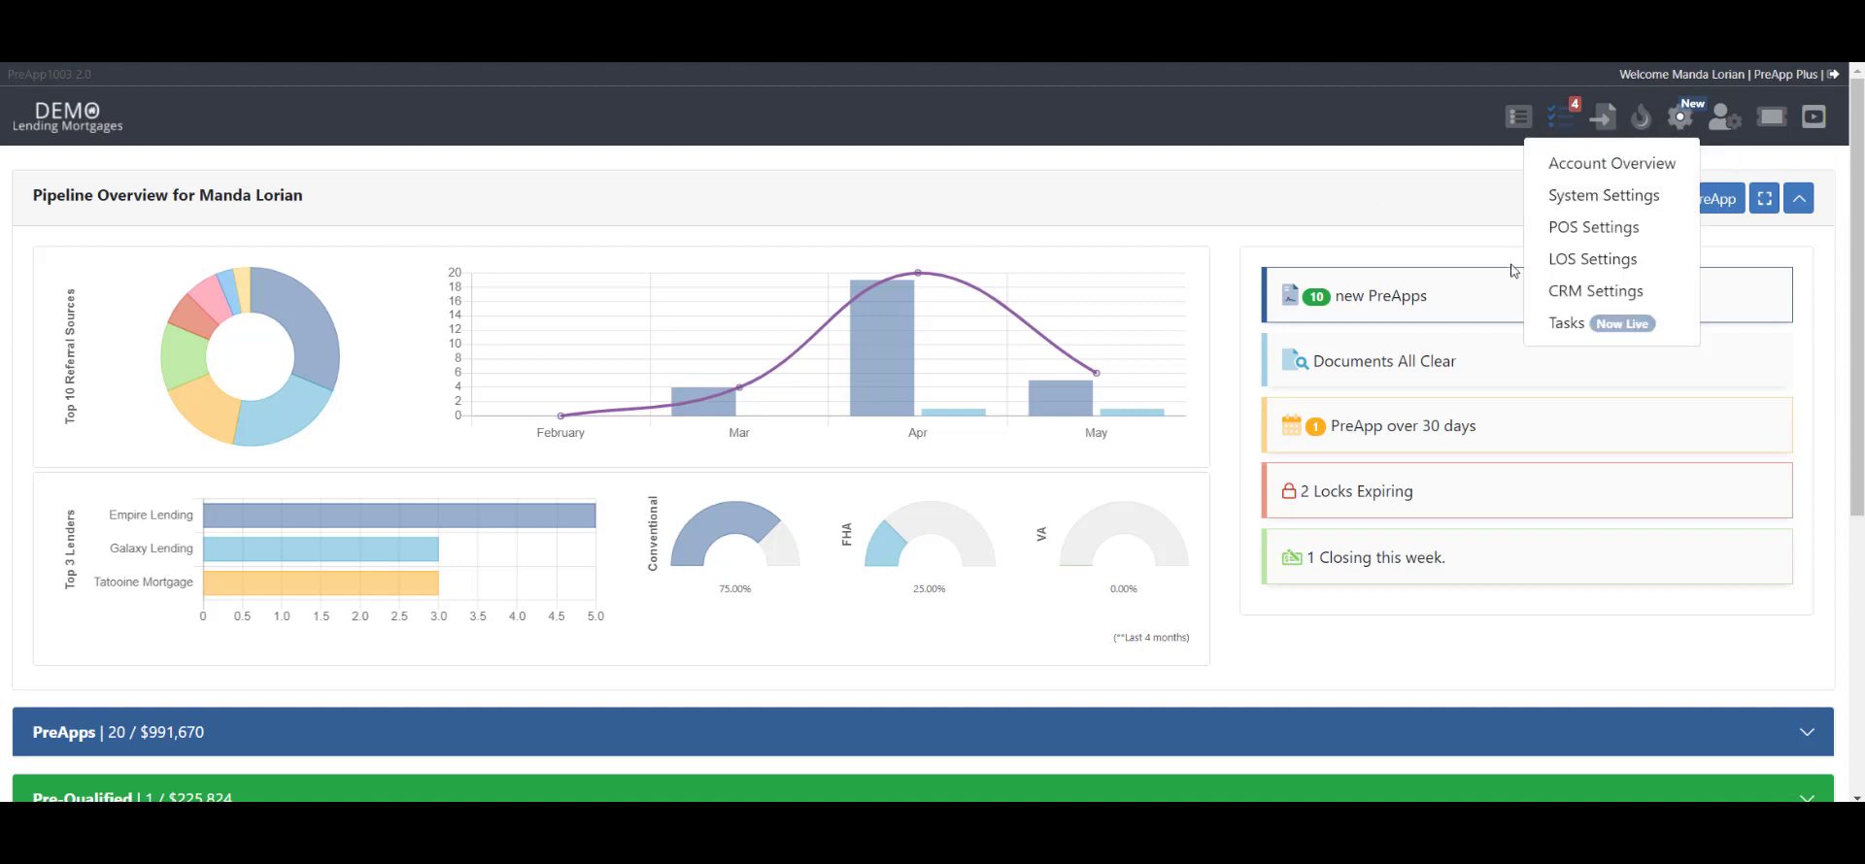
left_click(1557, 168)
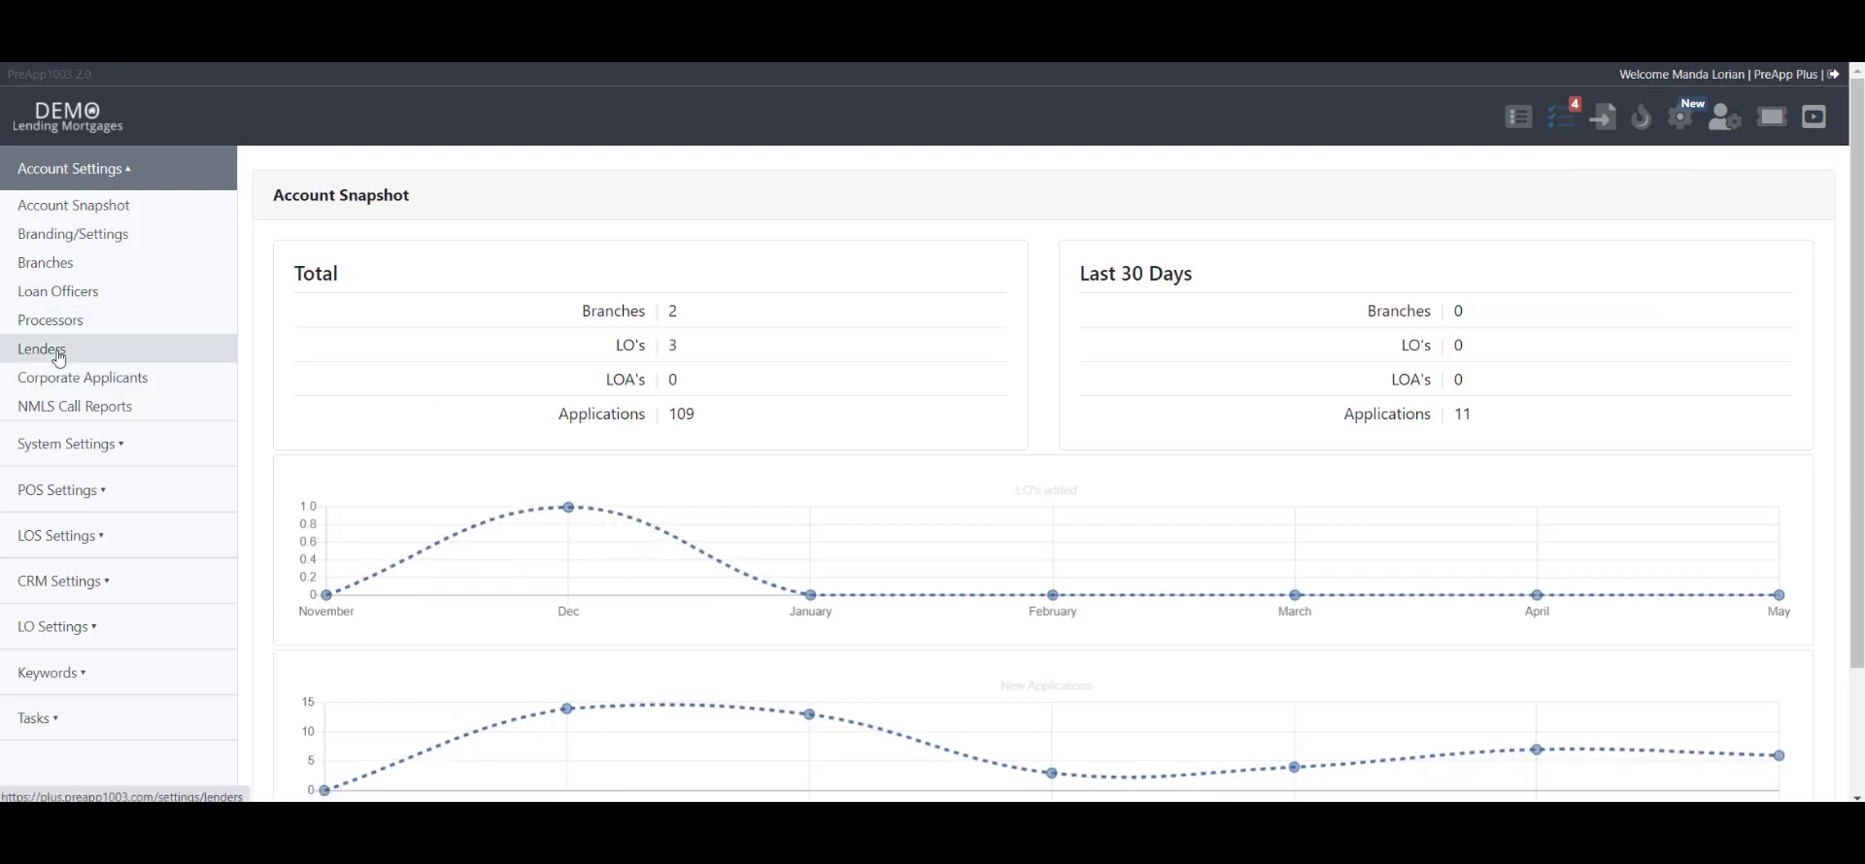
left_click(58, 356)
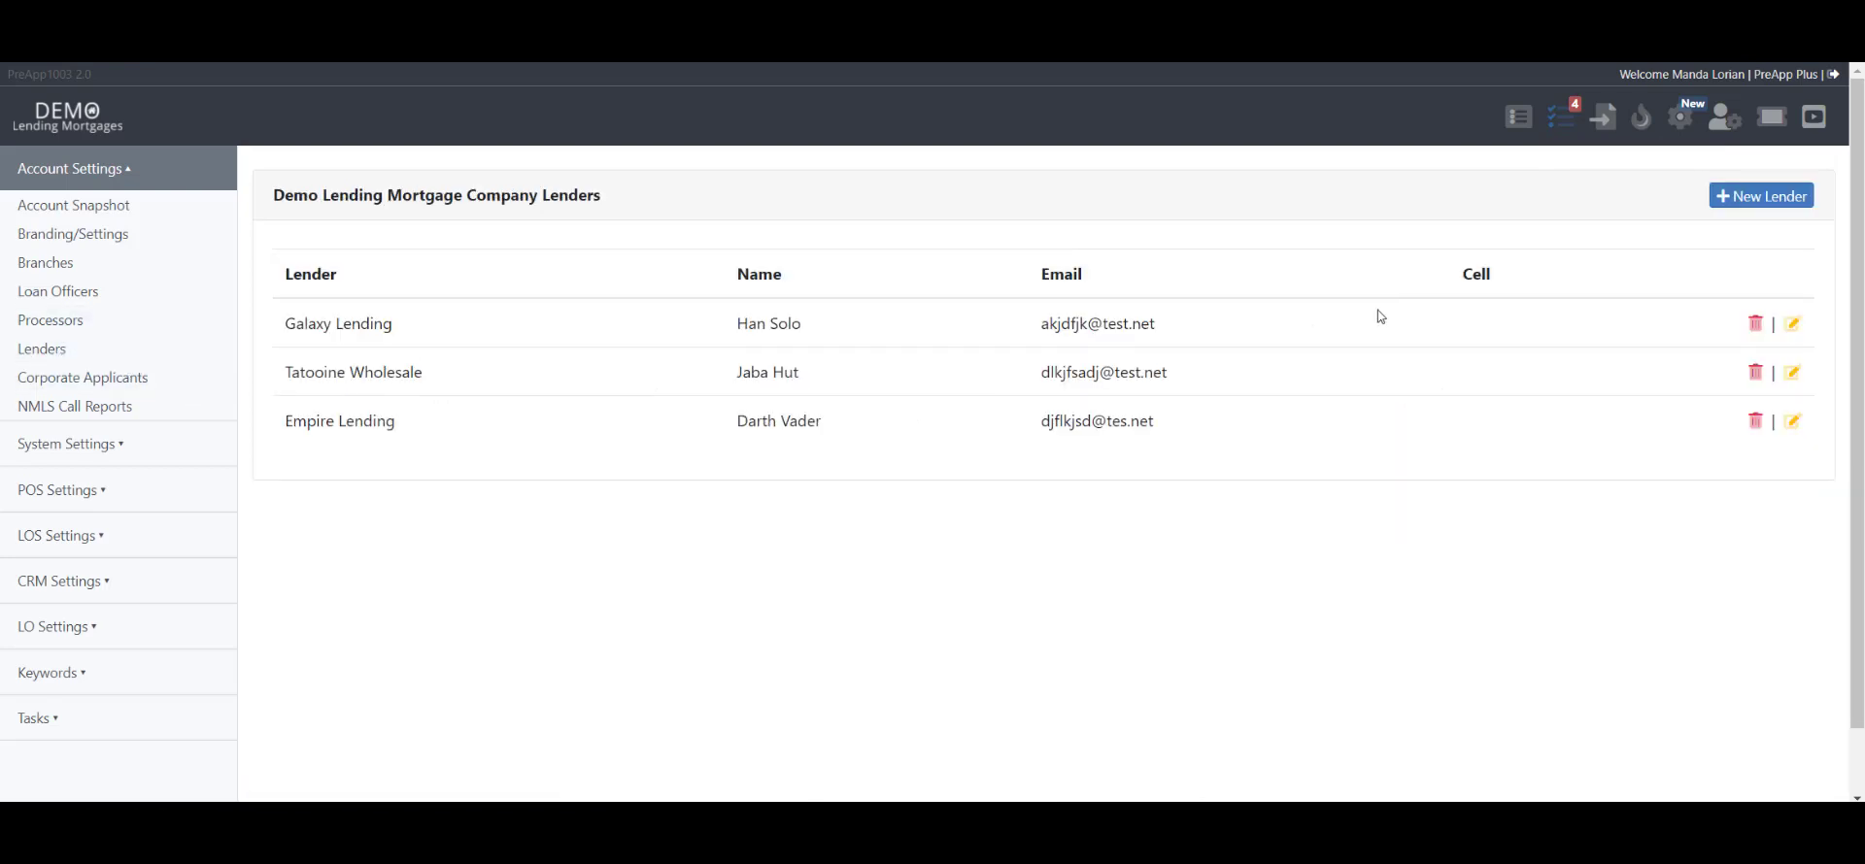
left_click(1726, 199)
left_click_drag(725, 335, 1203, 329)
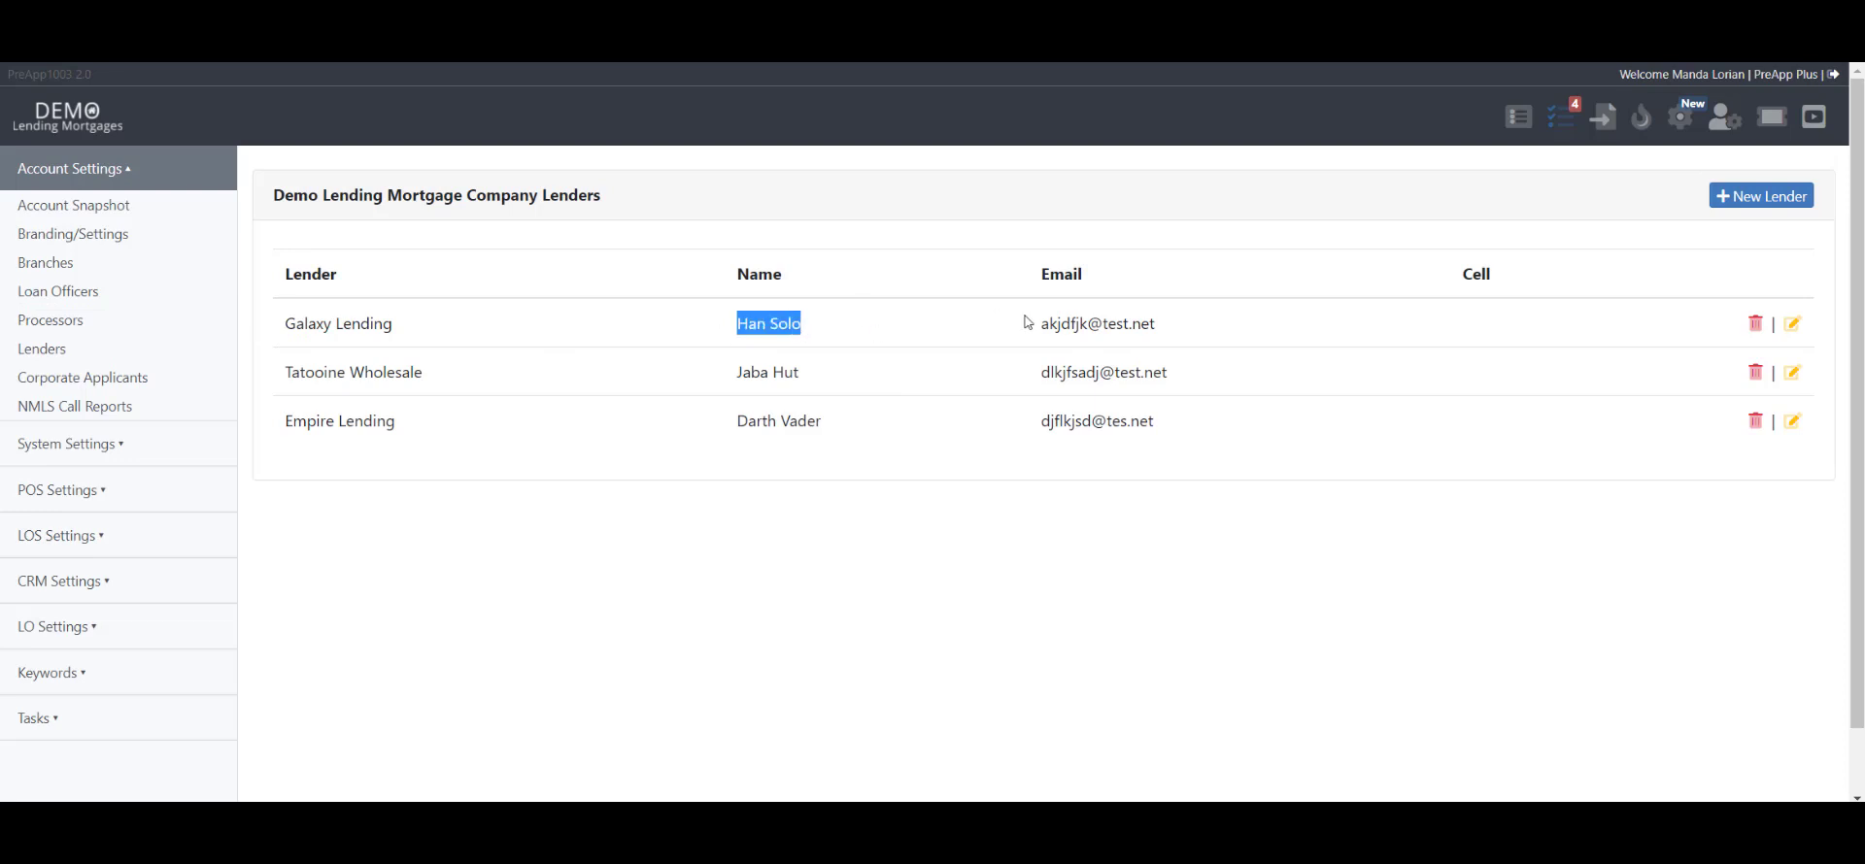
left_click(861, 341)
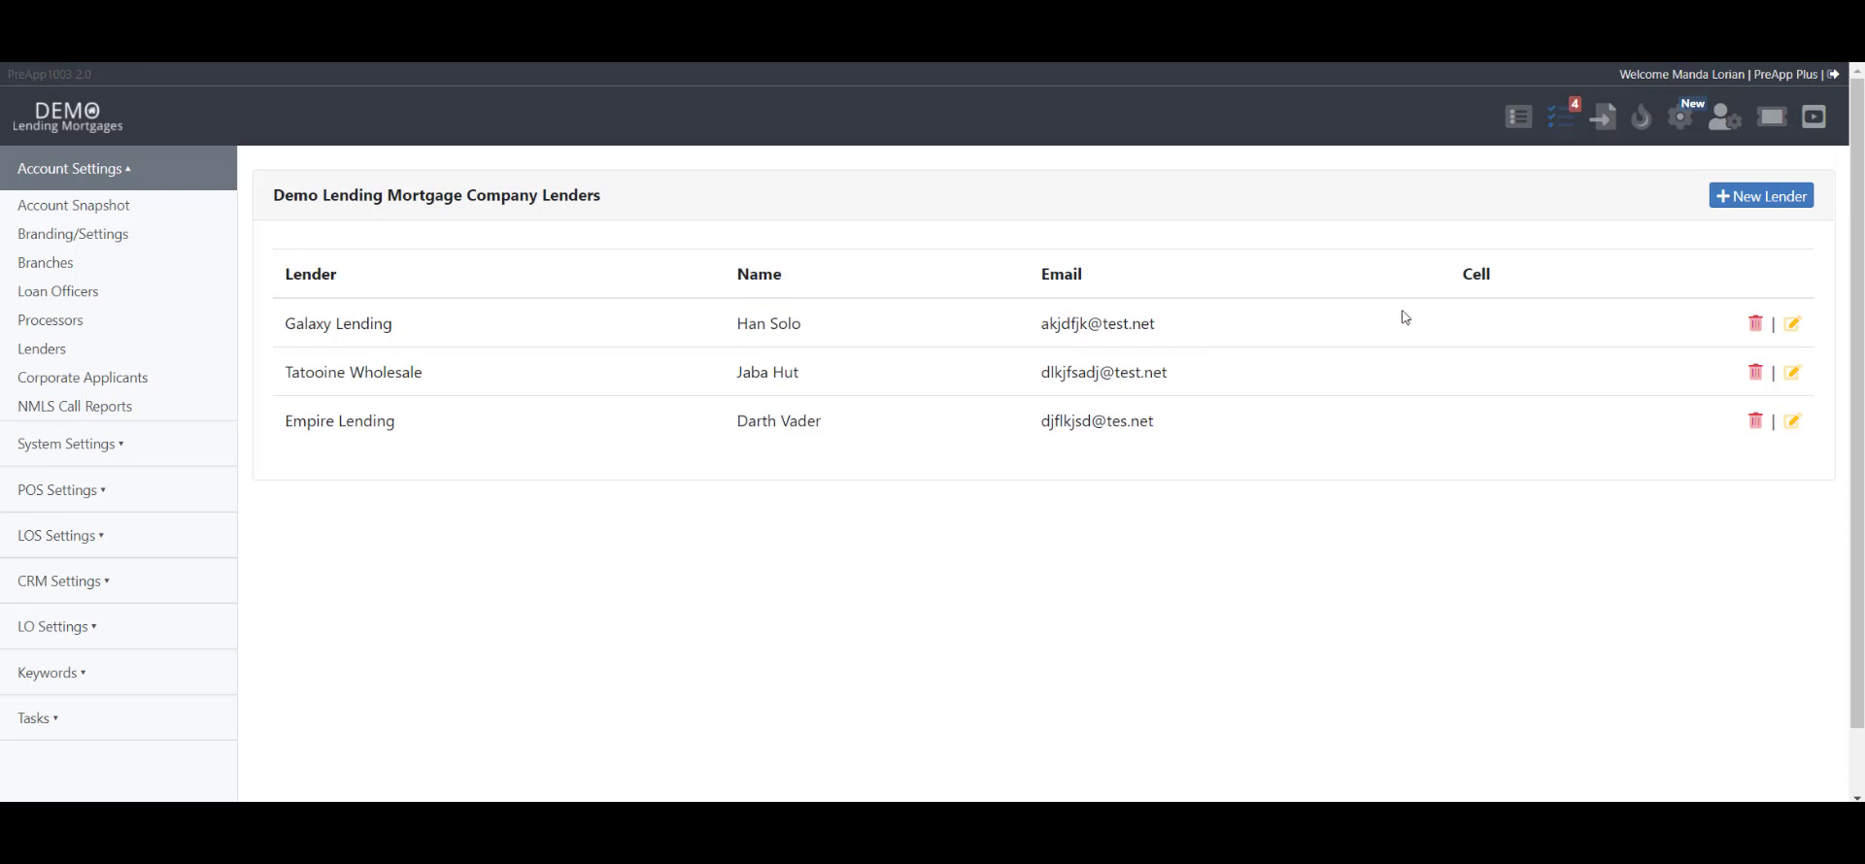
Step: Open the Galaxy Lending contact form and enter the contact's cell phone number
left_click(1793, 325)
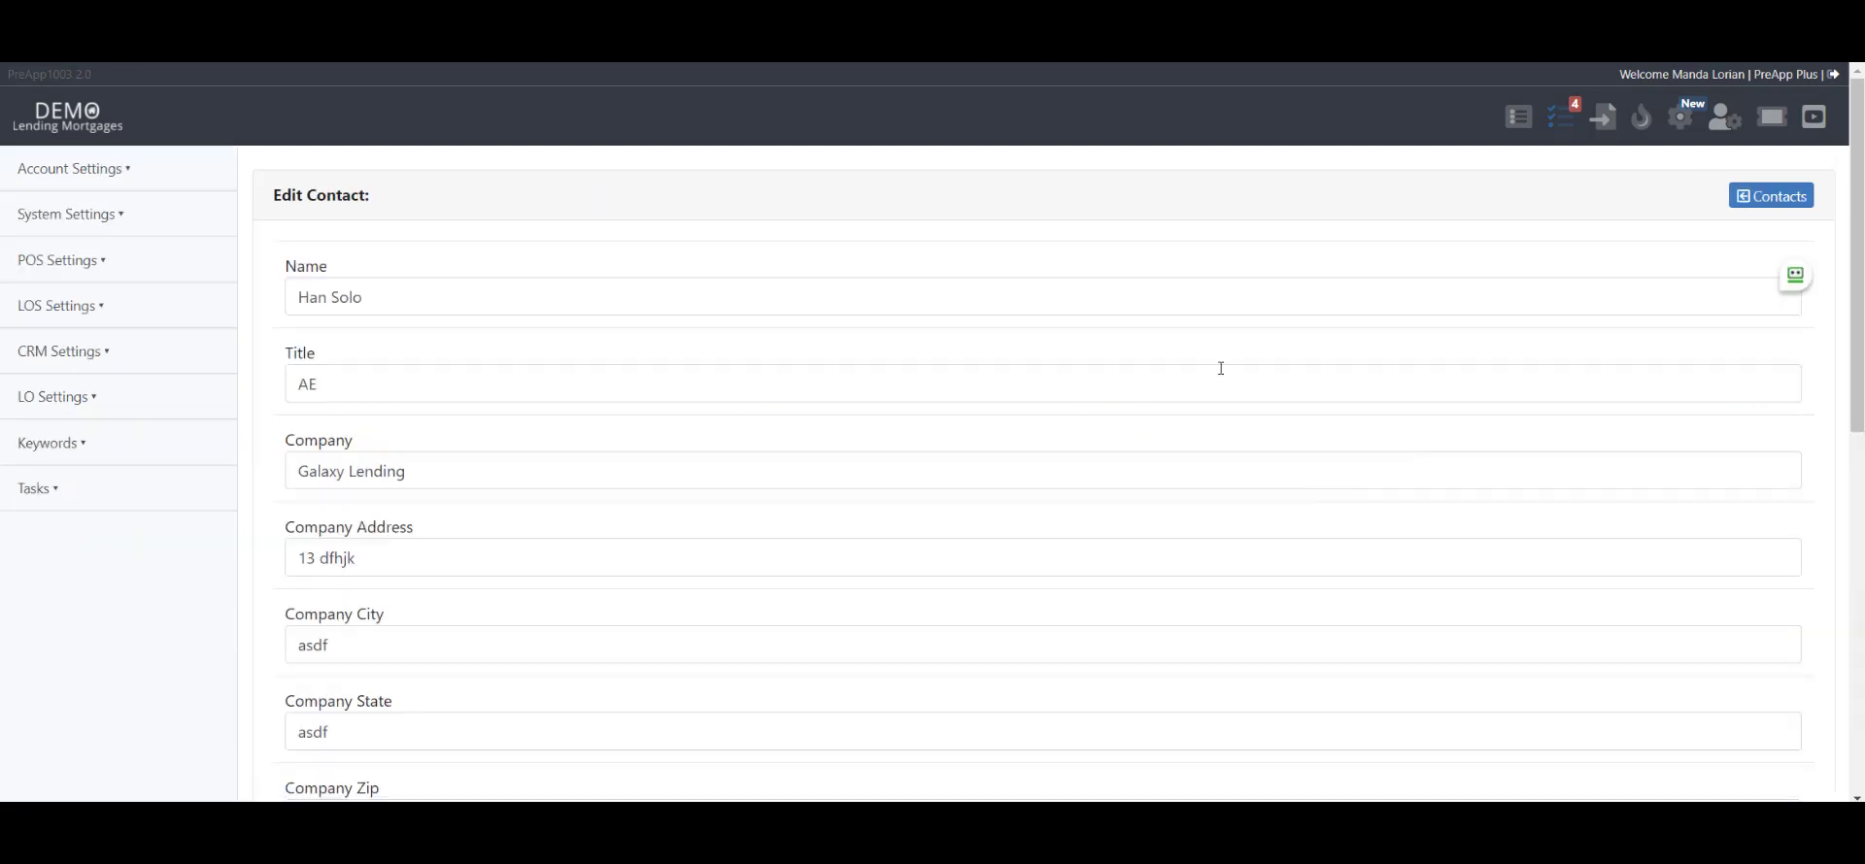
scroll(715, 482, "down", 3)
scroll(466, 564, "down", 1)
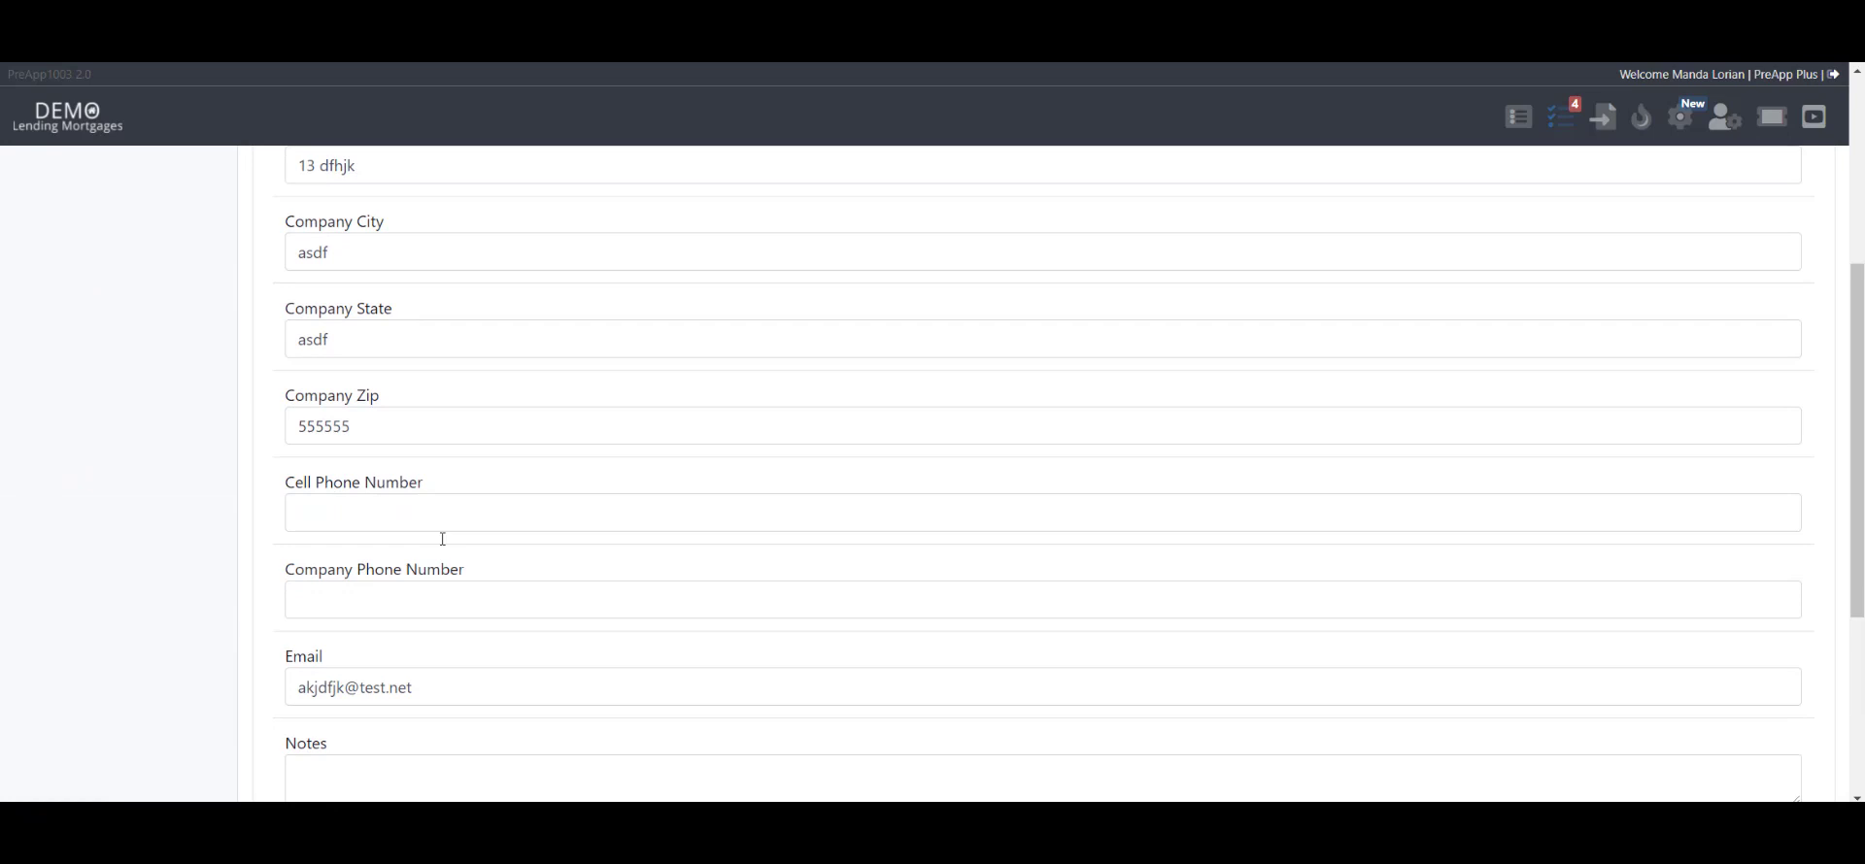
left_click(477, 529)
type("555) 55")
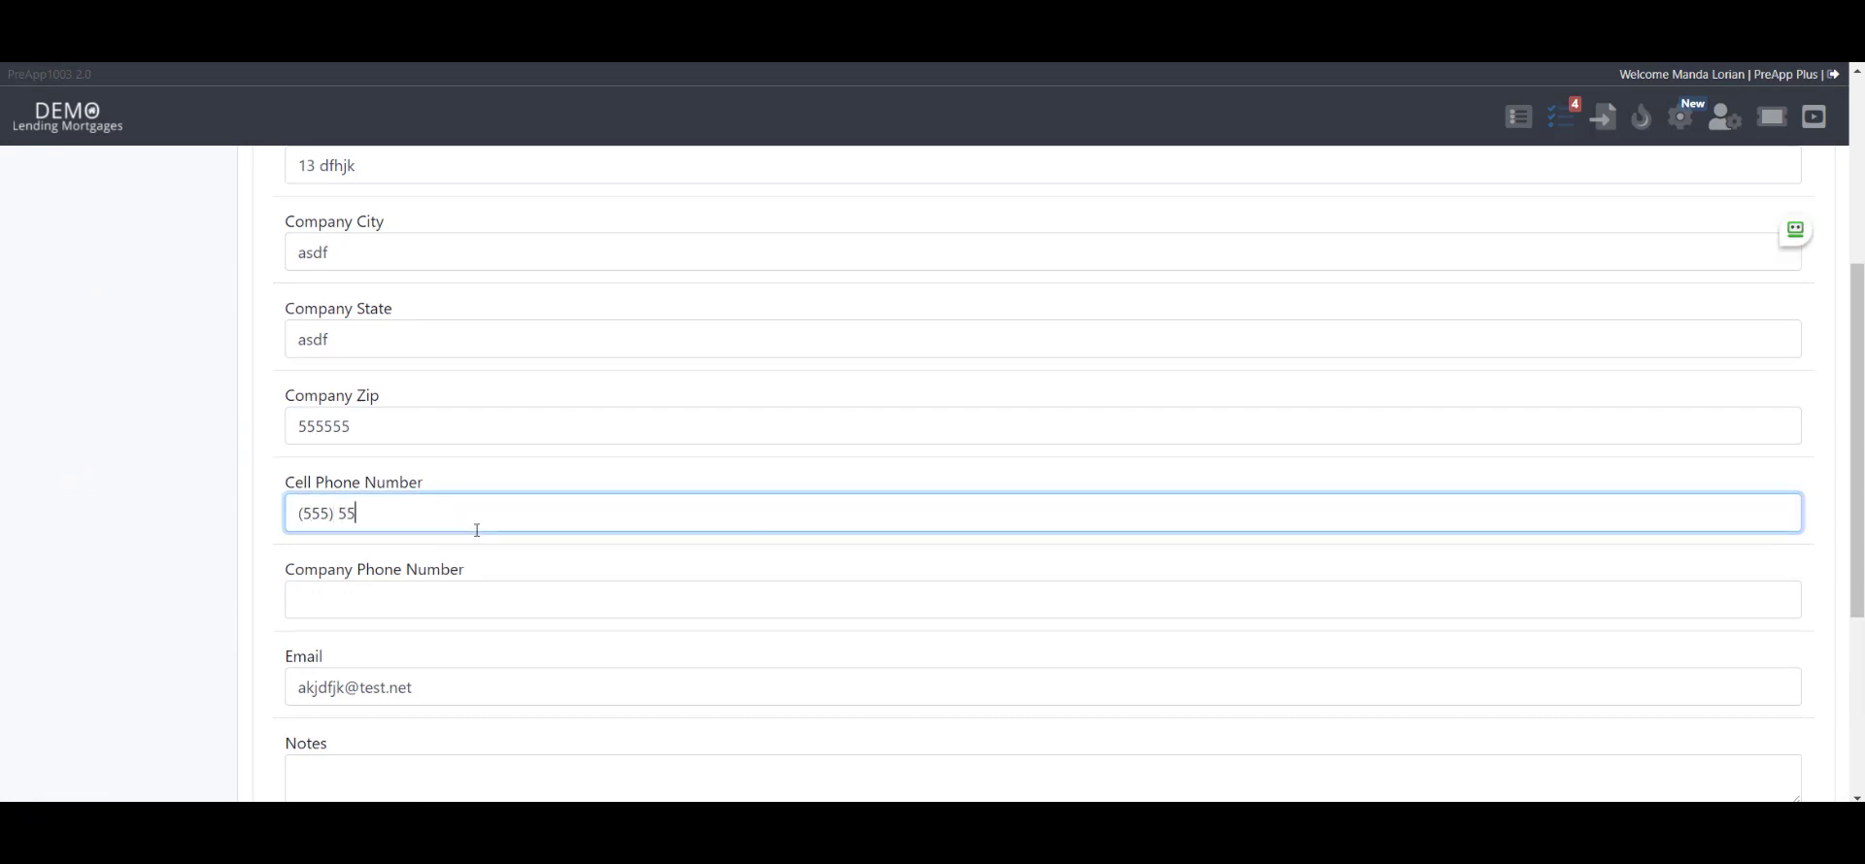
type("5-5555")
left_click(508, 594)
scroll(700, 254, "down", 2)
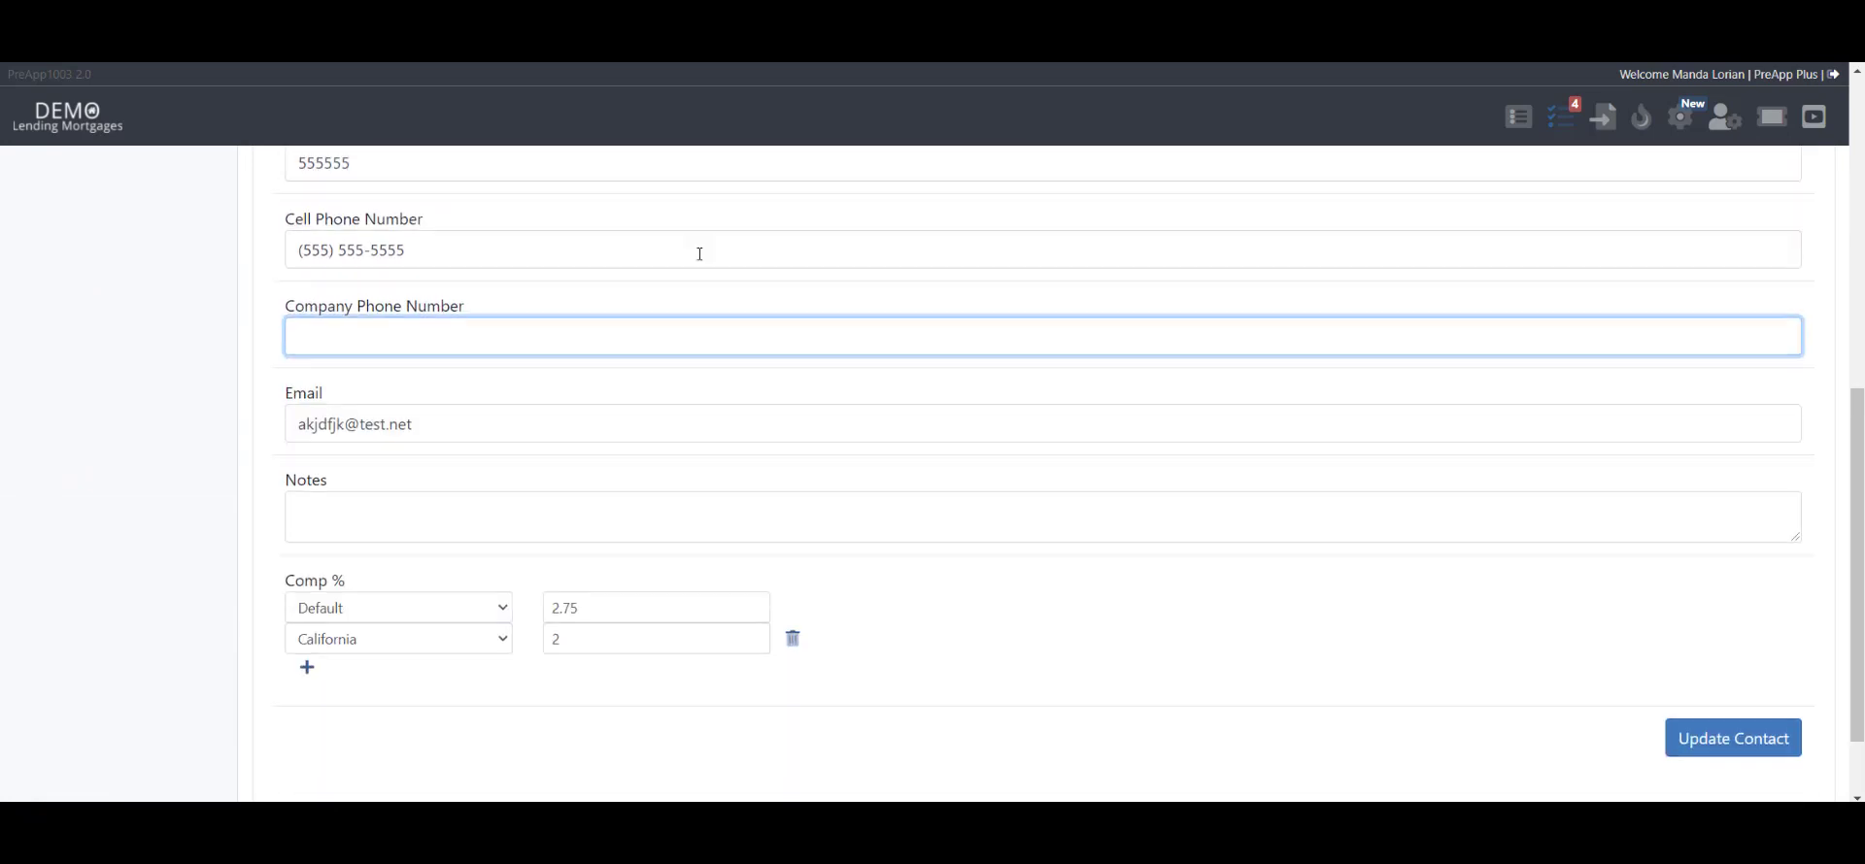
left_click(481, 514)
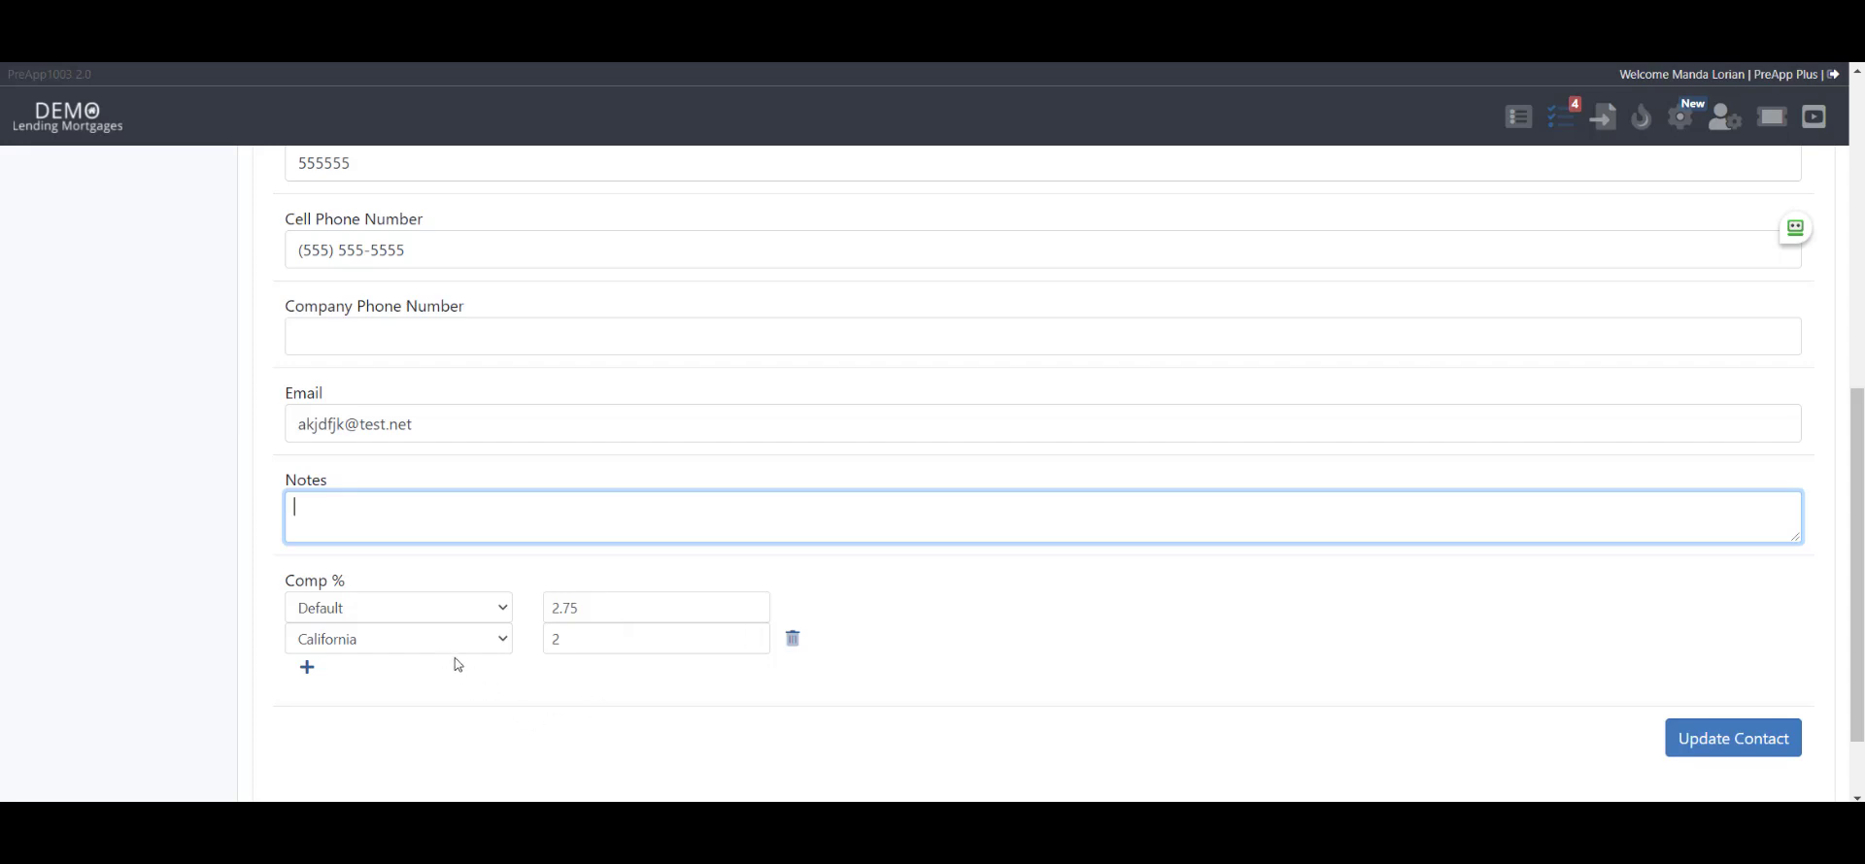
Step: Add a Tennessee comp row at 2.25 to the Galaxy Lending contact
left_click(307, 670)
left_click(412, 672)
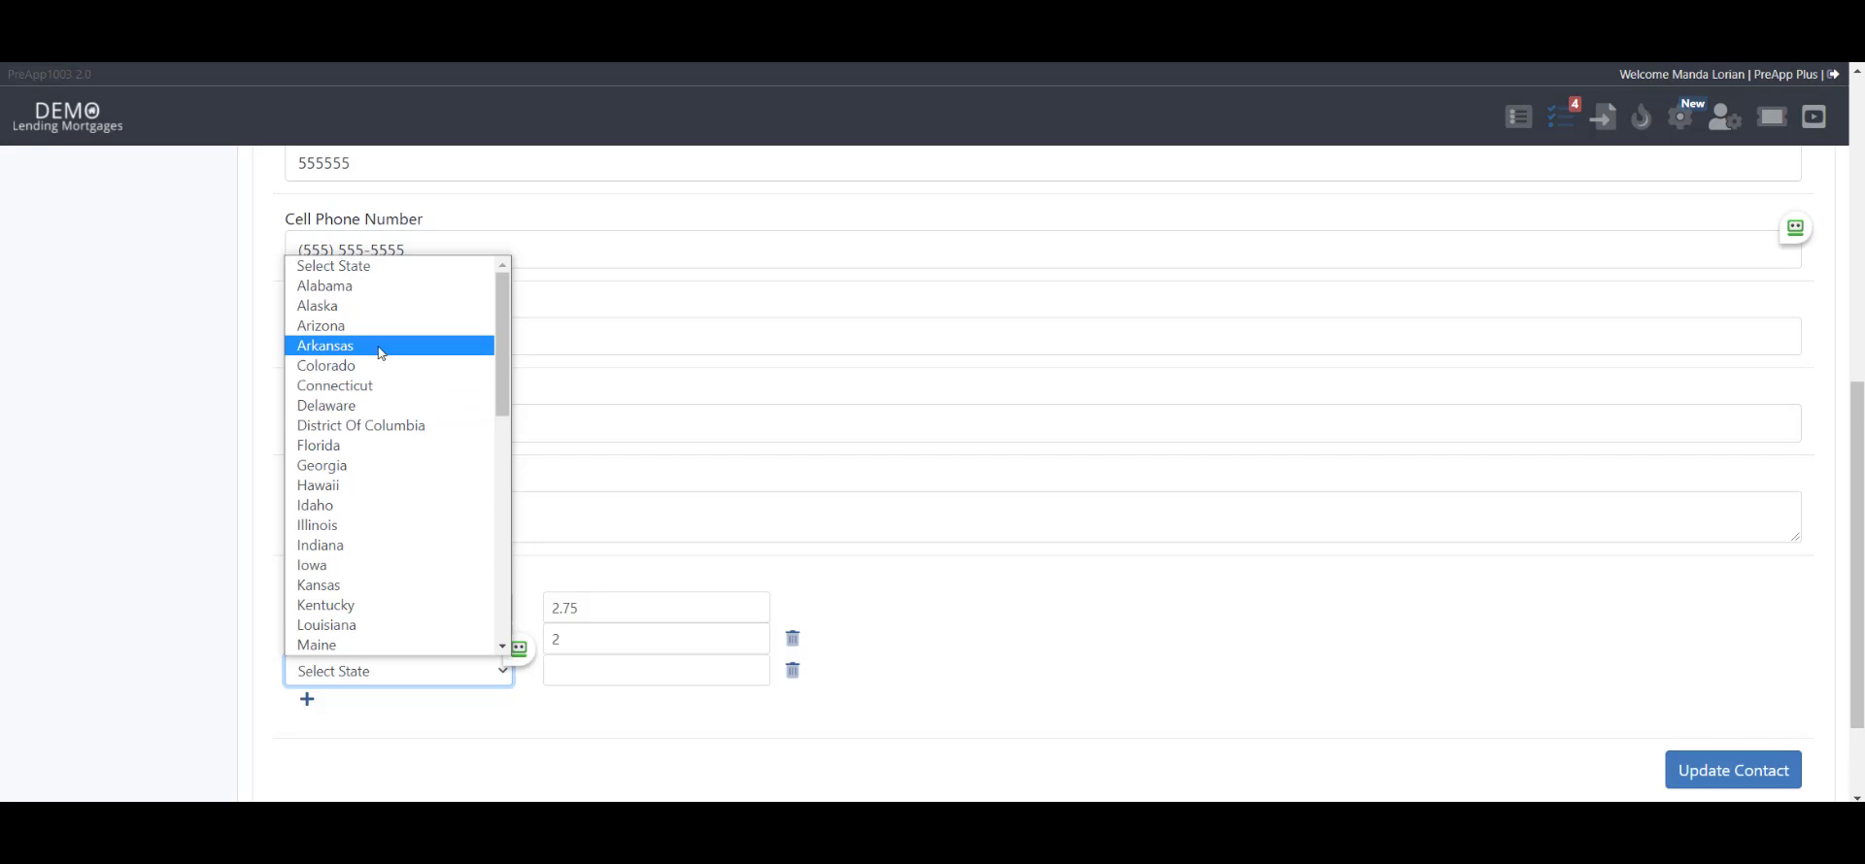
scroll(365, 396, "down", 3)
scroll(361, 389, "down", 5)
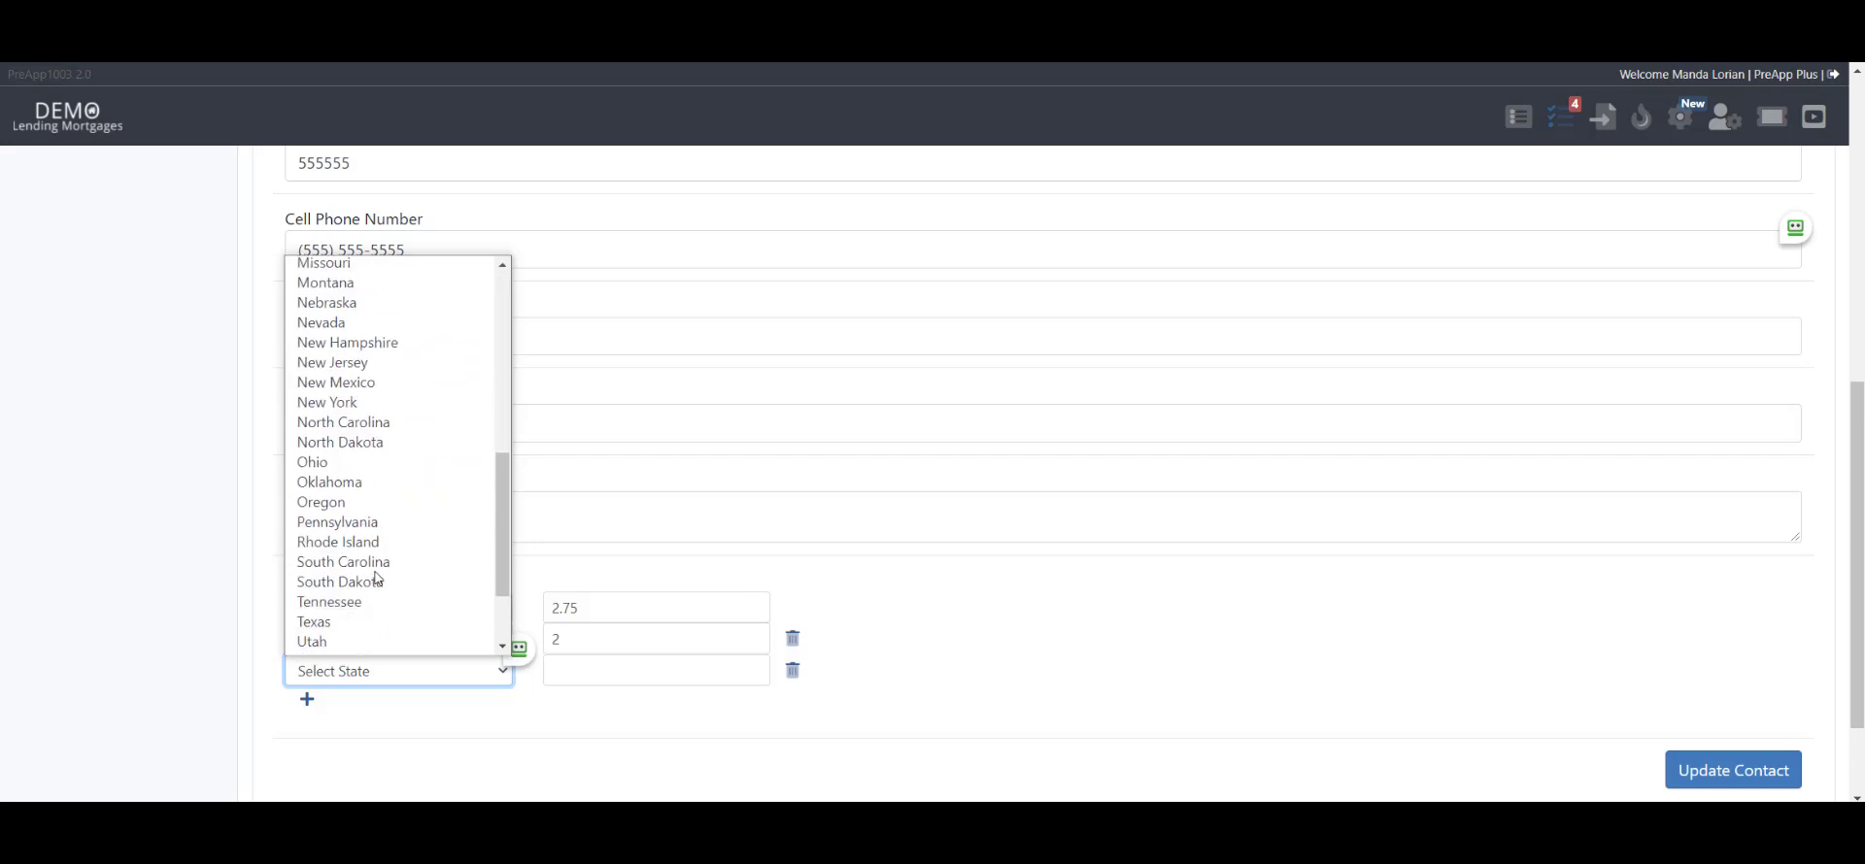
left_click(361, 602)
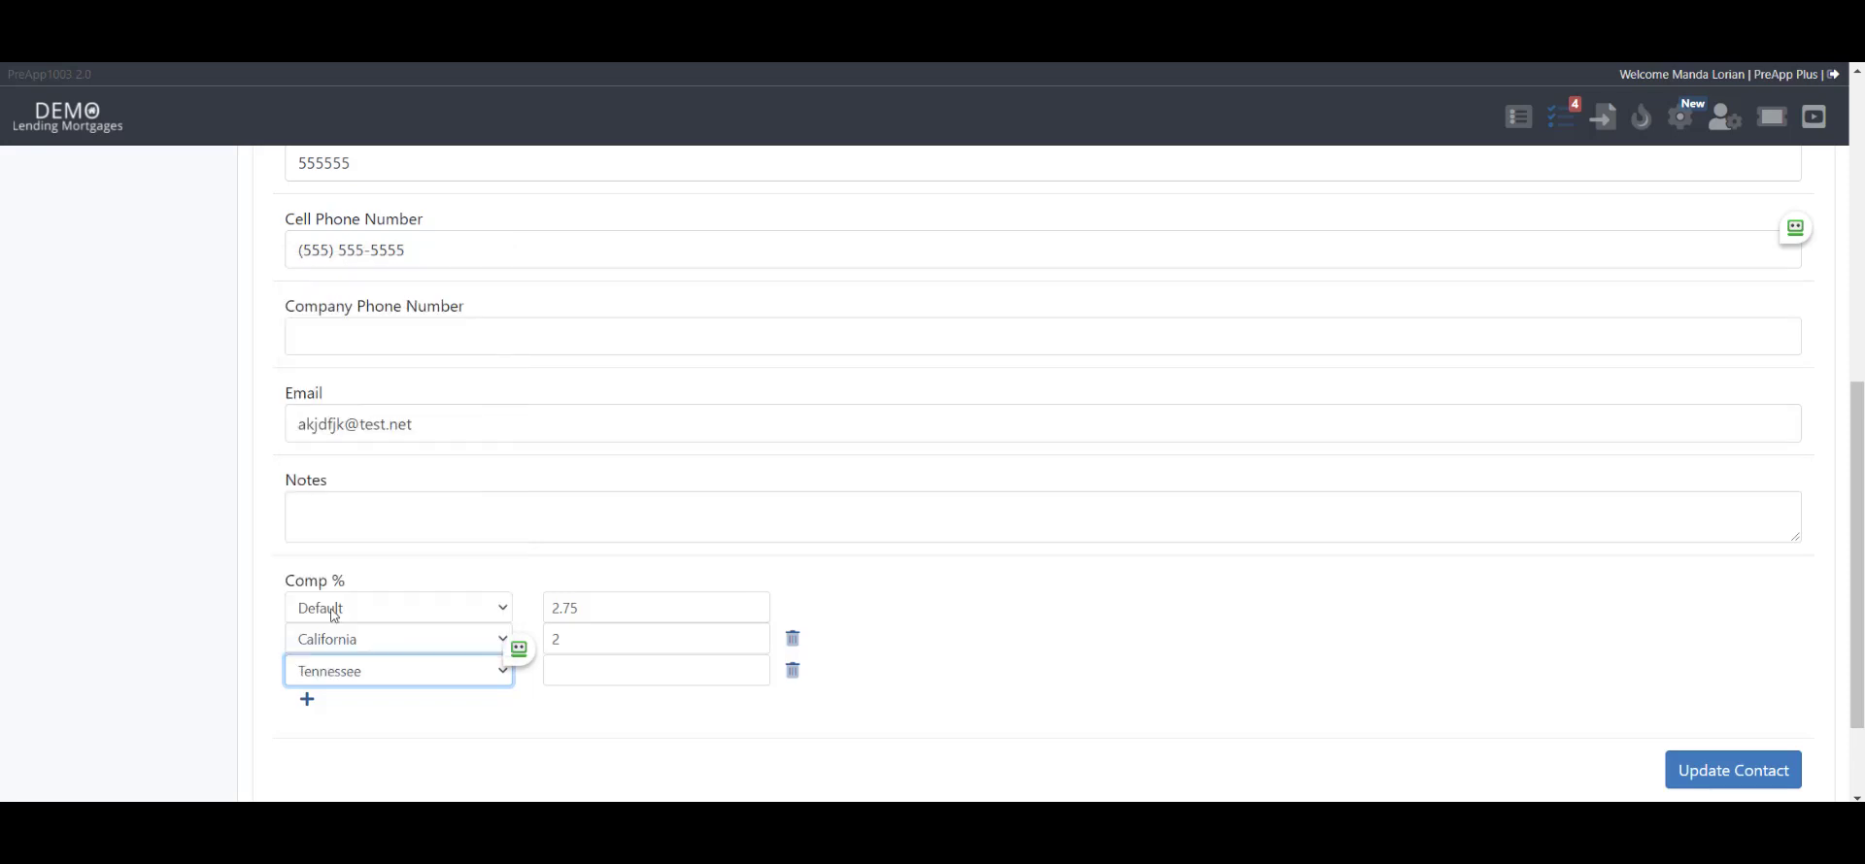
left_click(634, 673)
type("2")
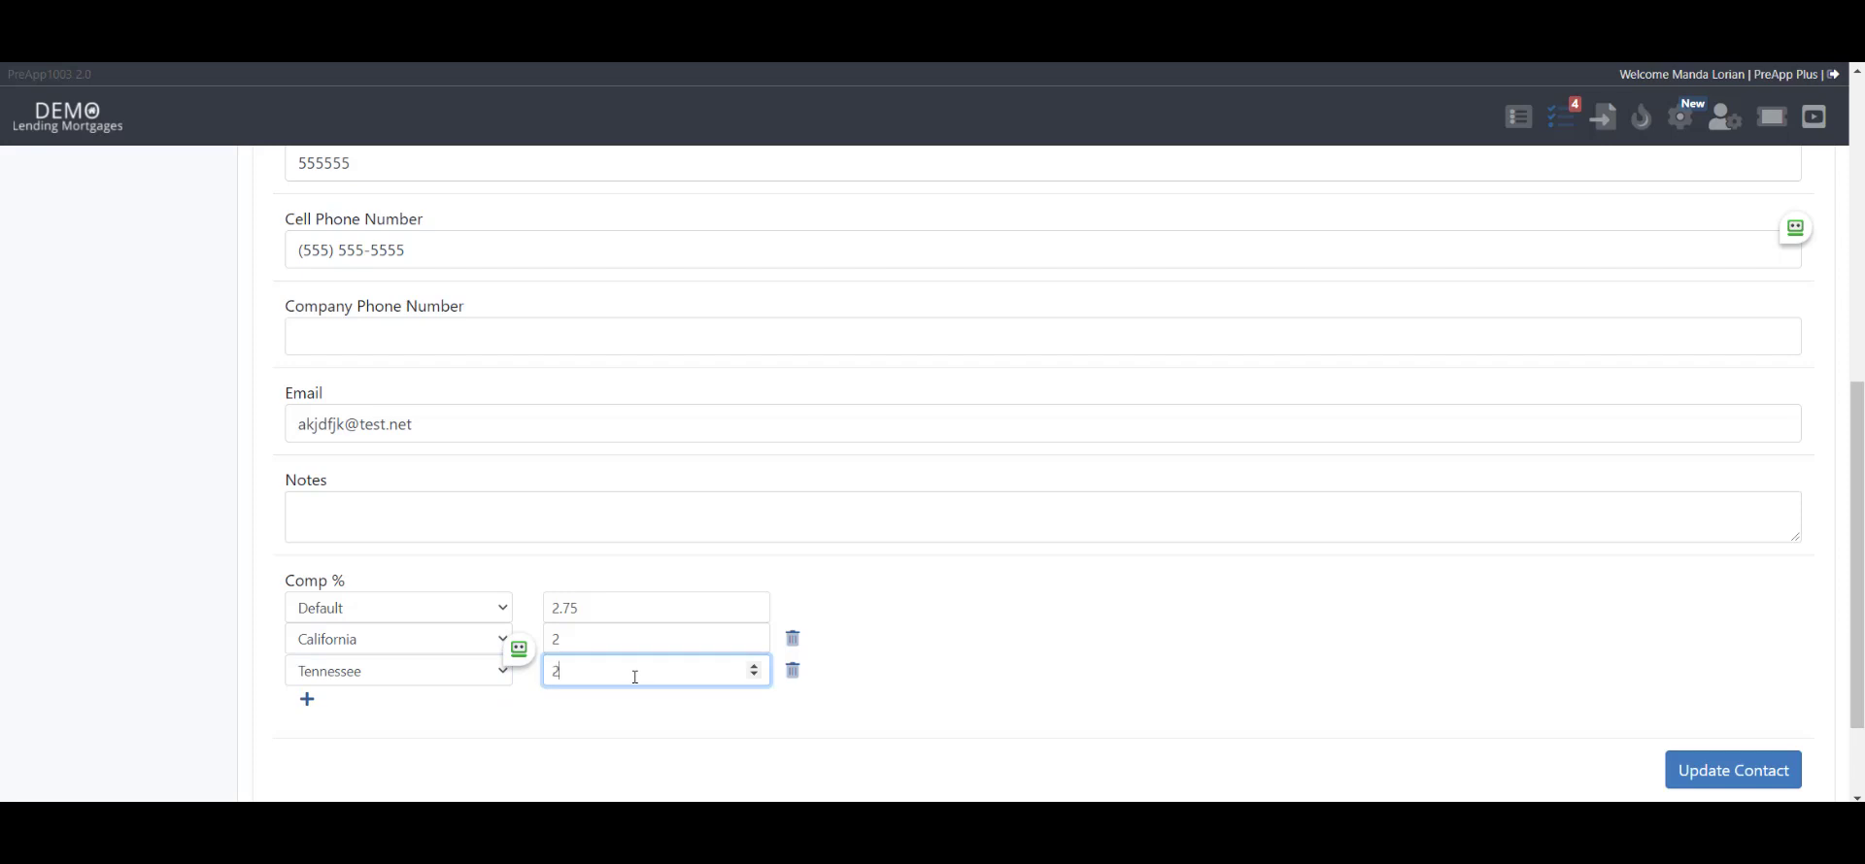
type(".25")
left_click(891, 655)
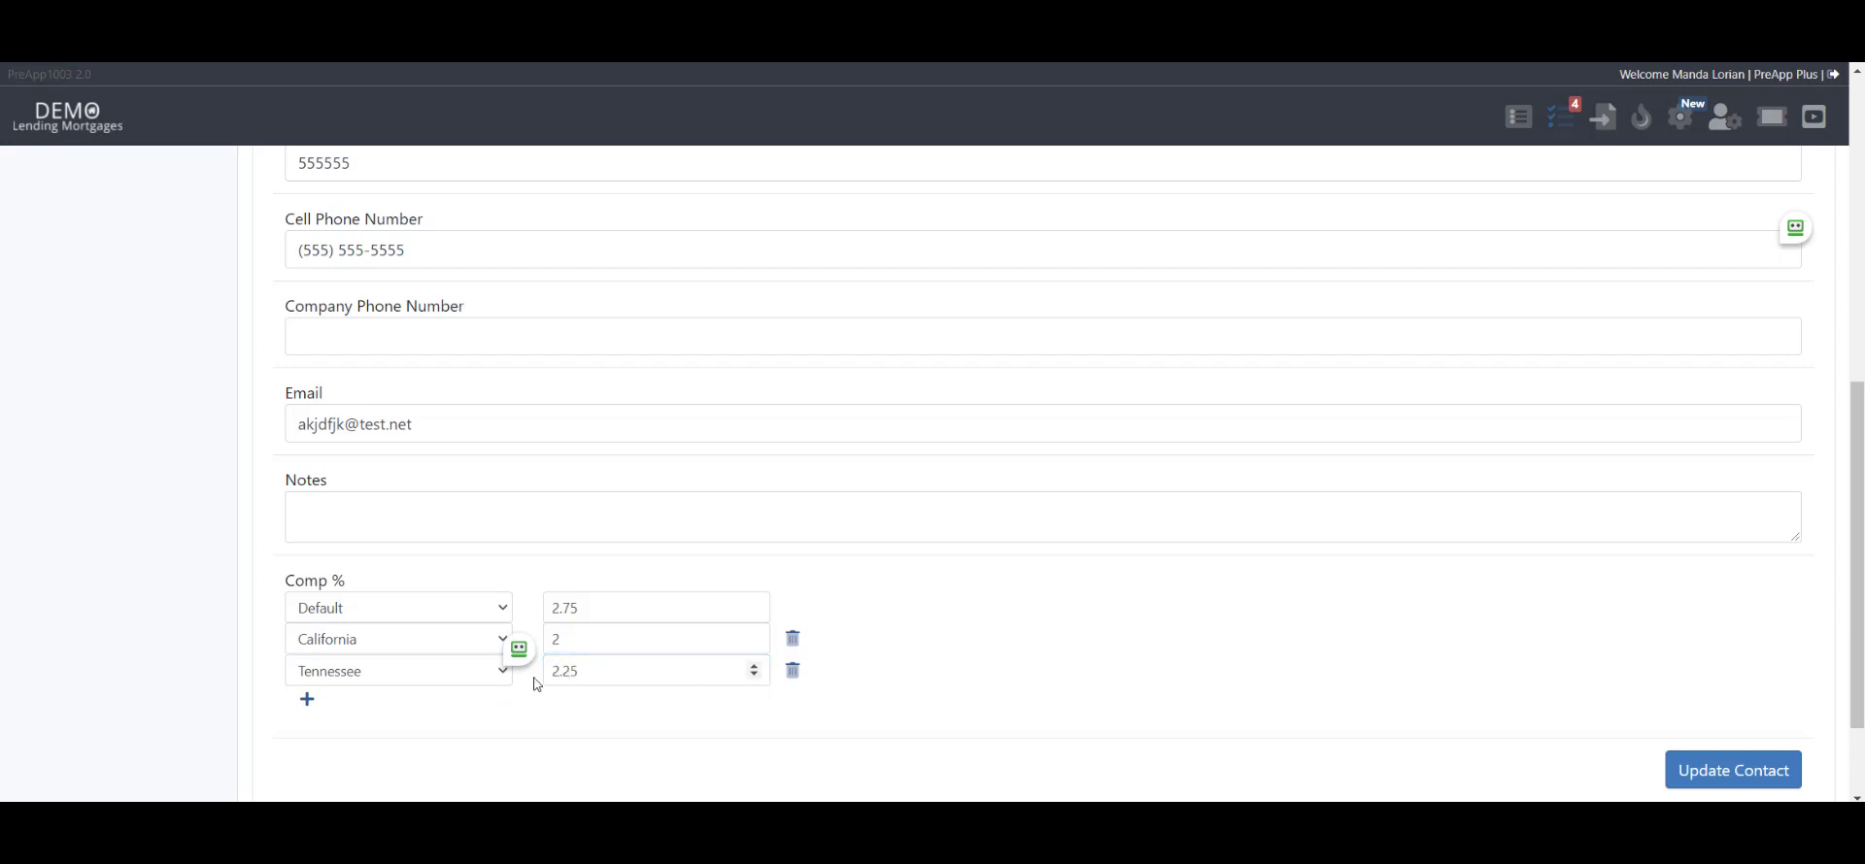
left_click(519, 649)
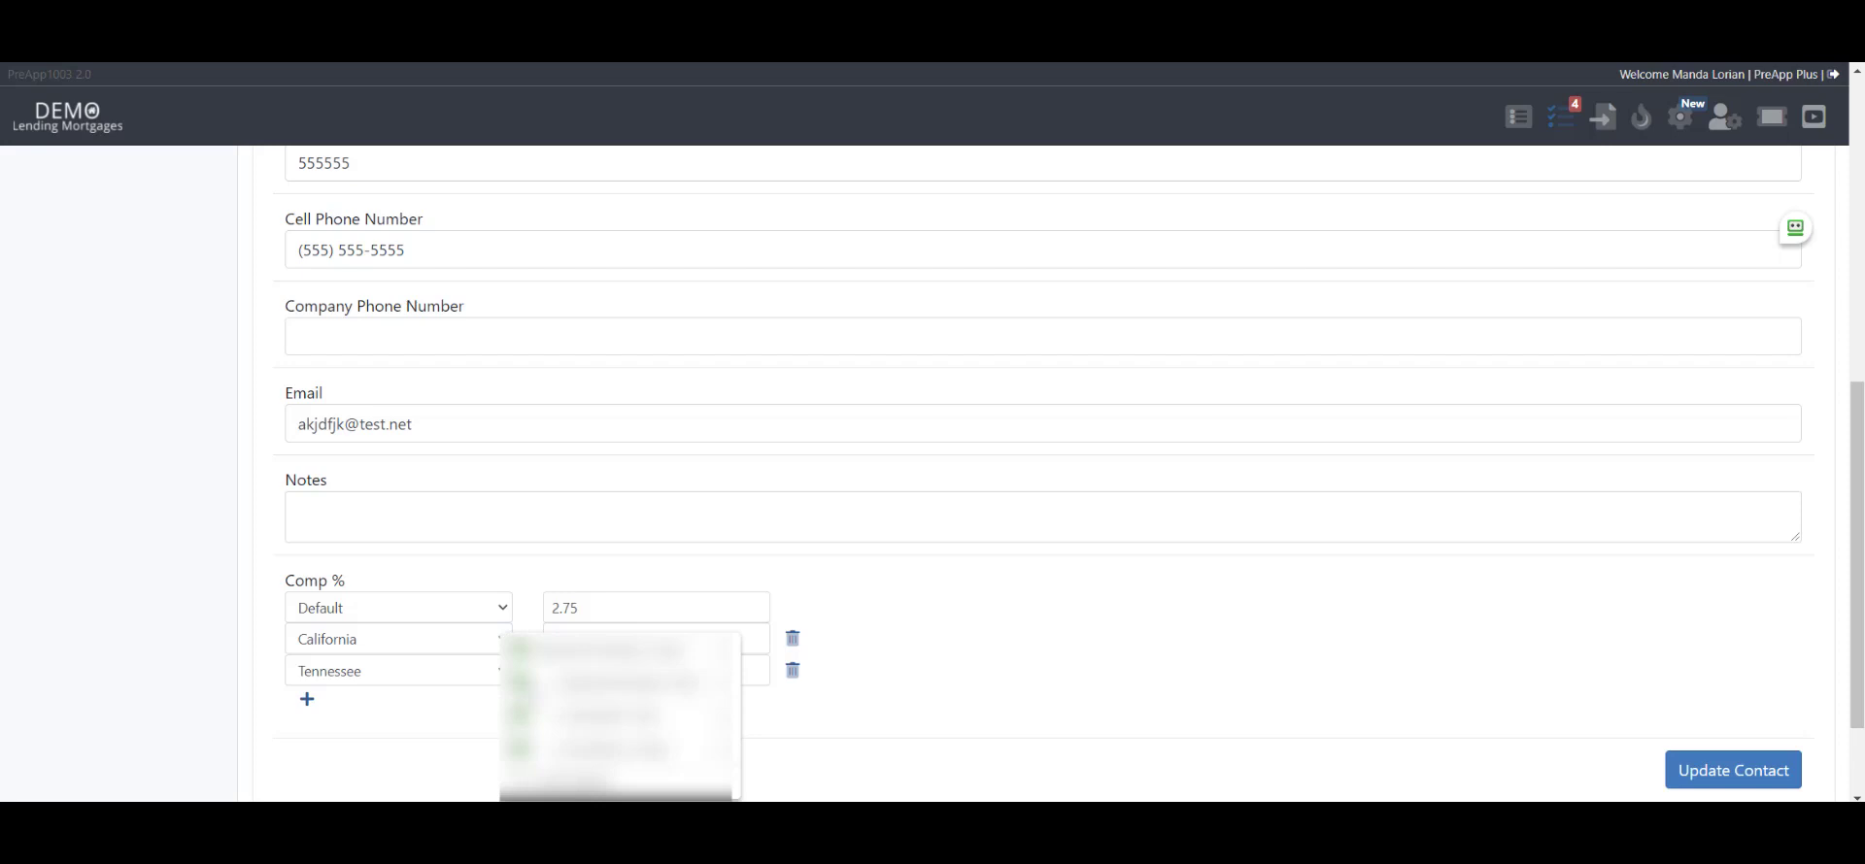
Step: Dismiss the autofill suggestions and save the contact with Update Contact
left_click(46, 690)
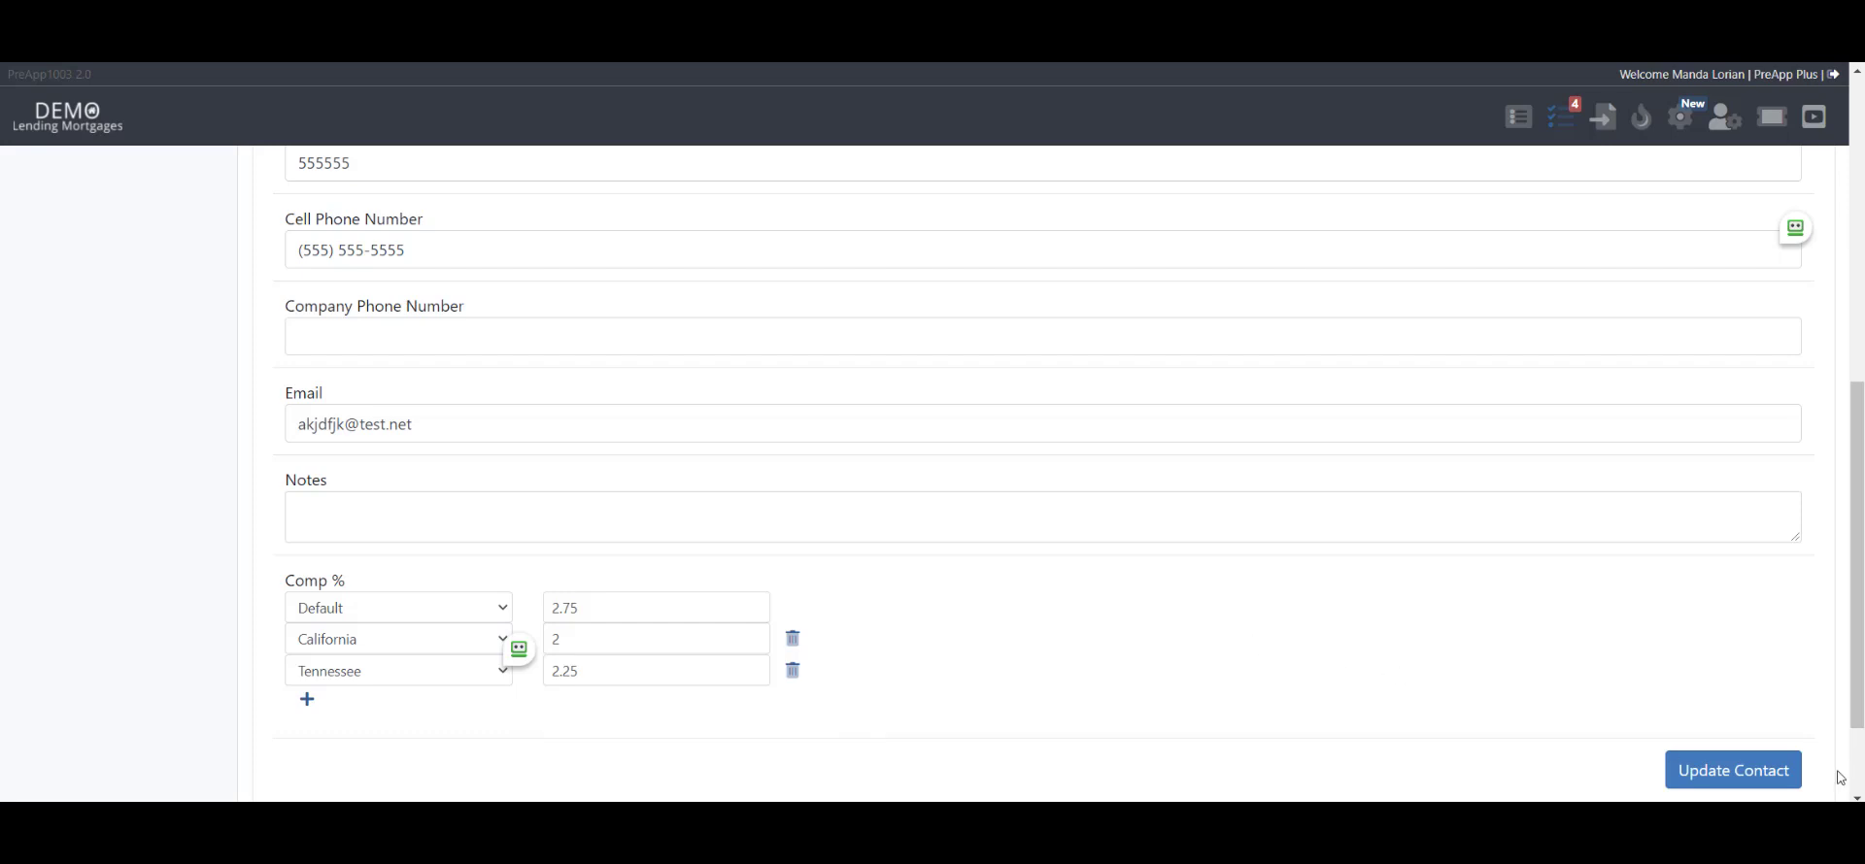
left_click(1716, 772)
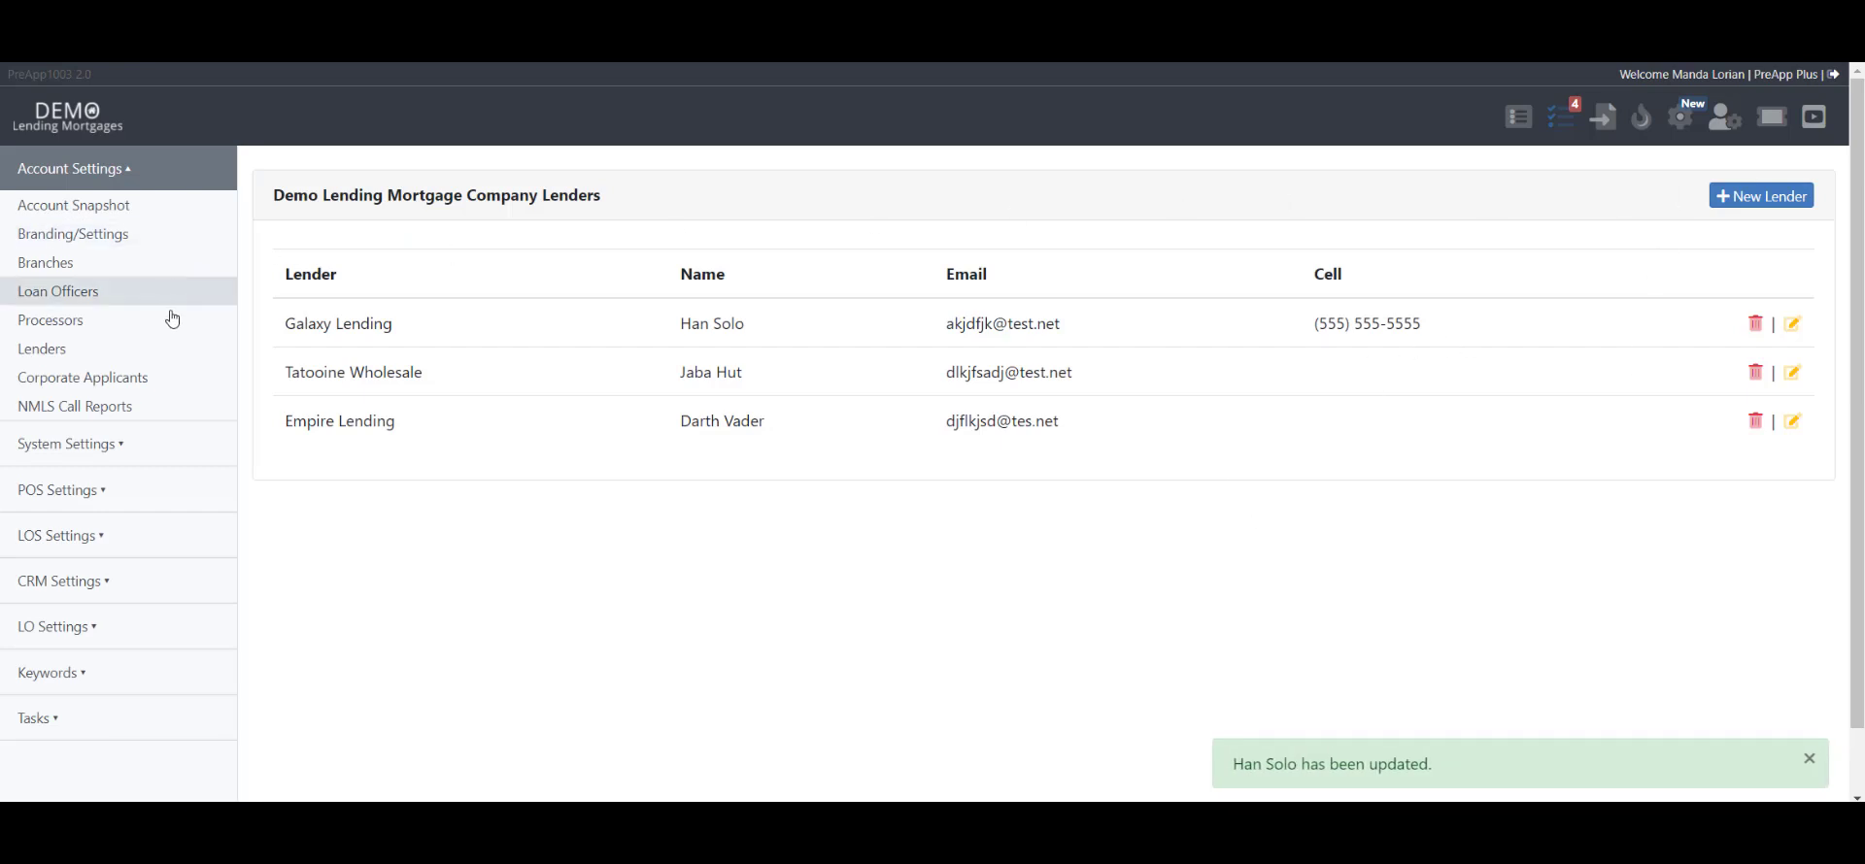
Step: In the pipeline's In Processing list, leave loan 10003's lender as Galaxy Lending
left_click(1518, 119)
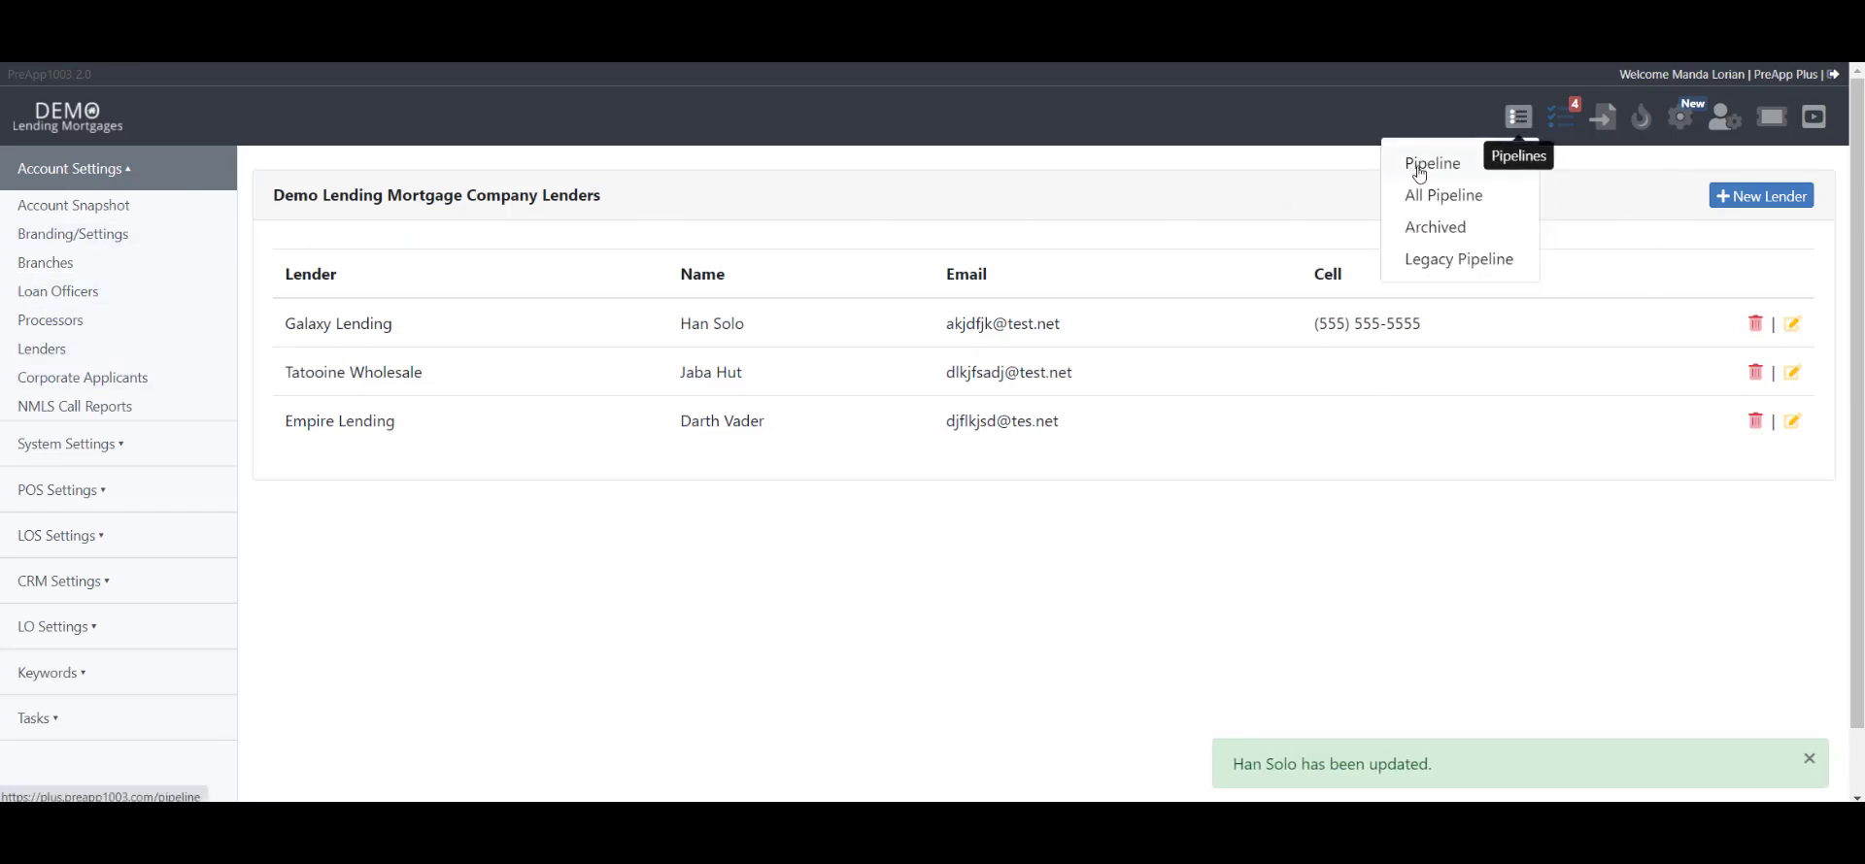
left_click(1418, 166)
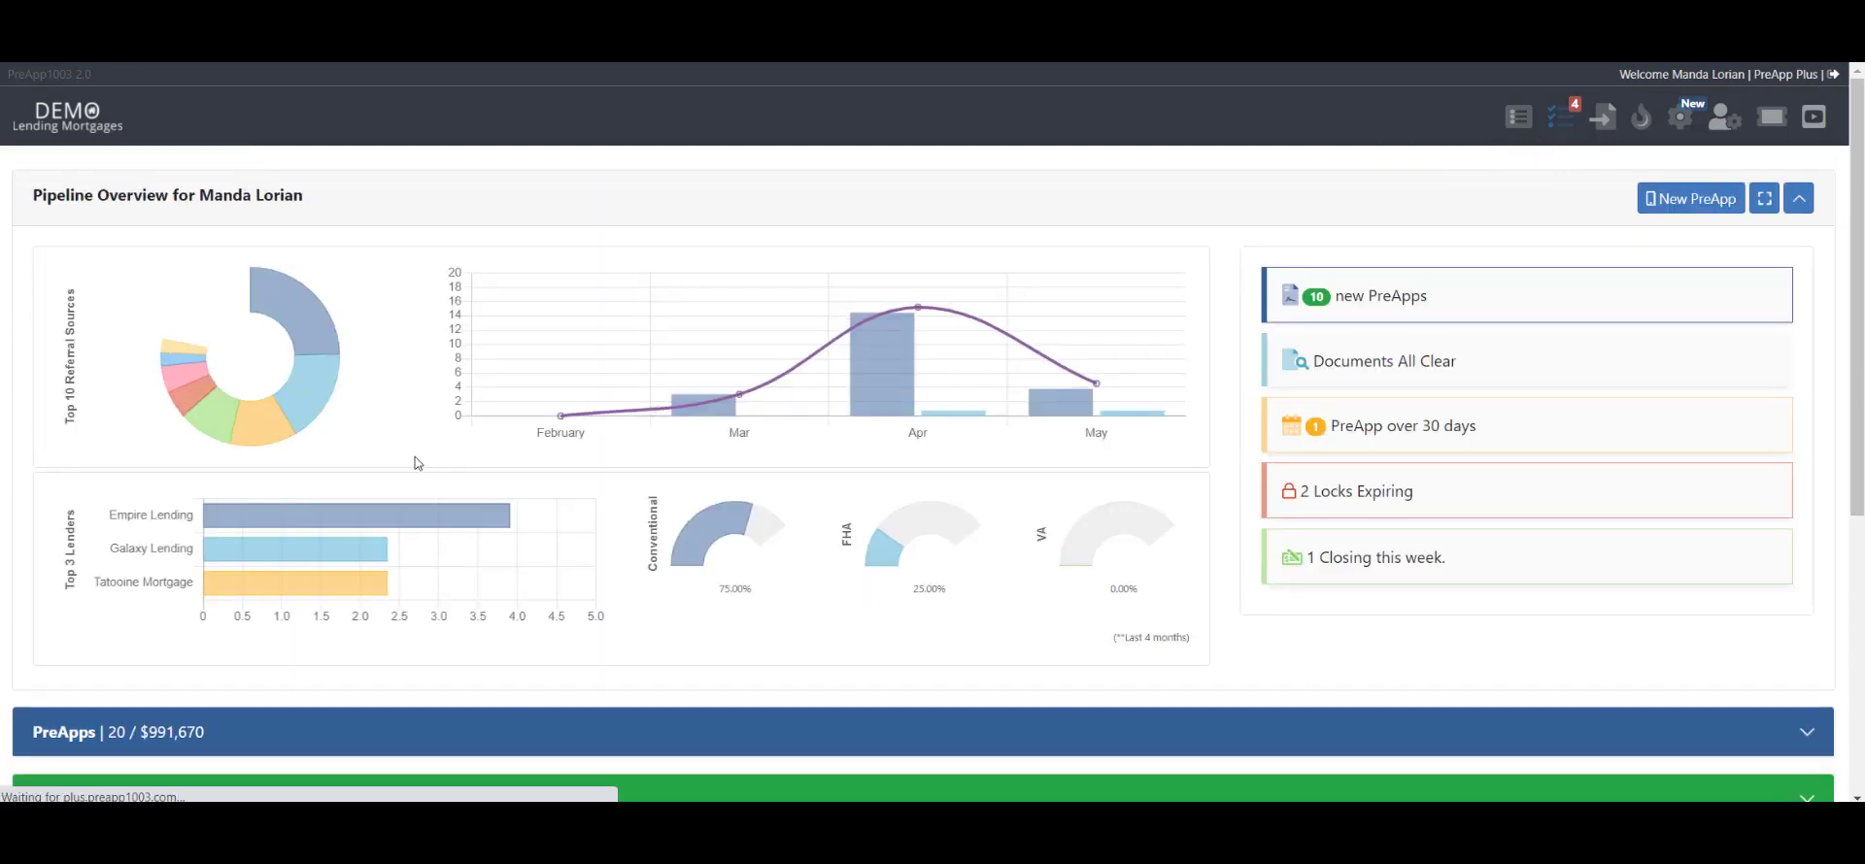
scroll(437, 476, "down", 5)
left_click(398, 406)
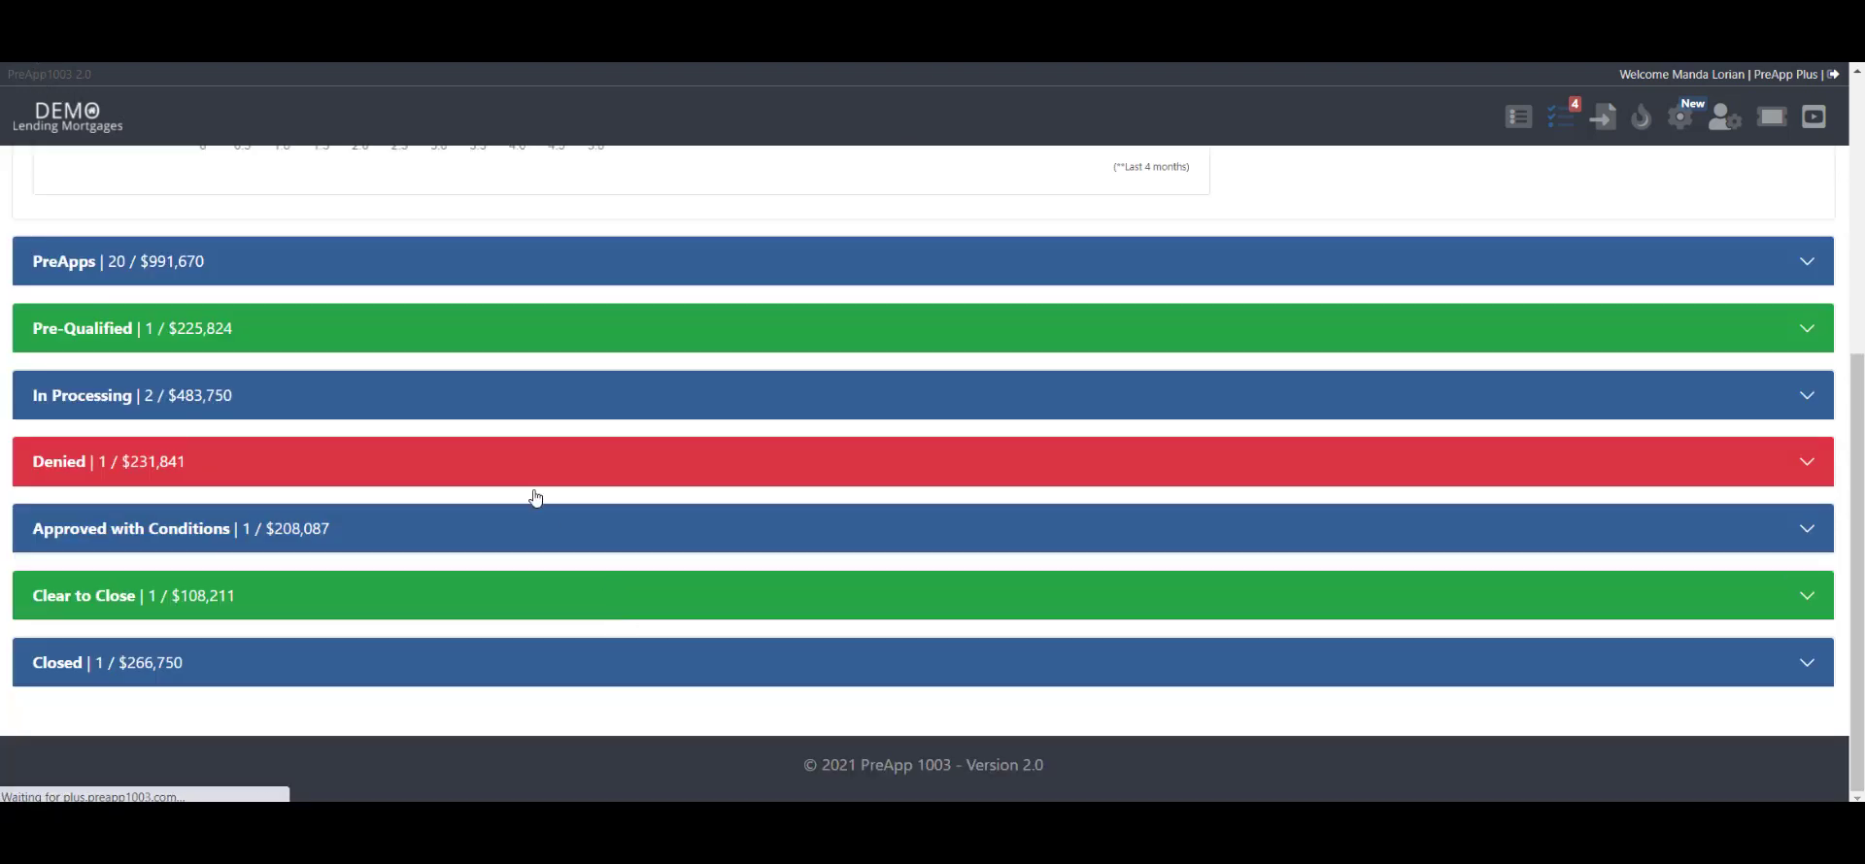
left_click(558, 397)
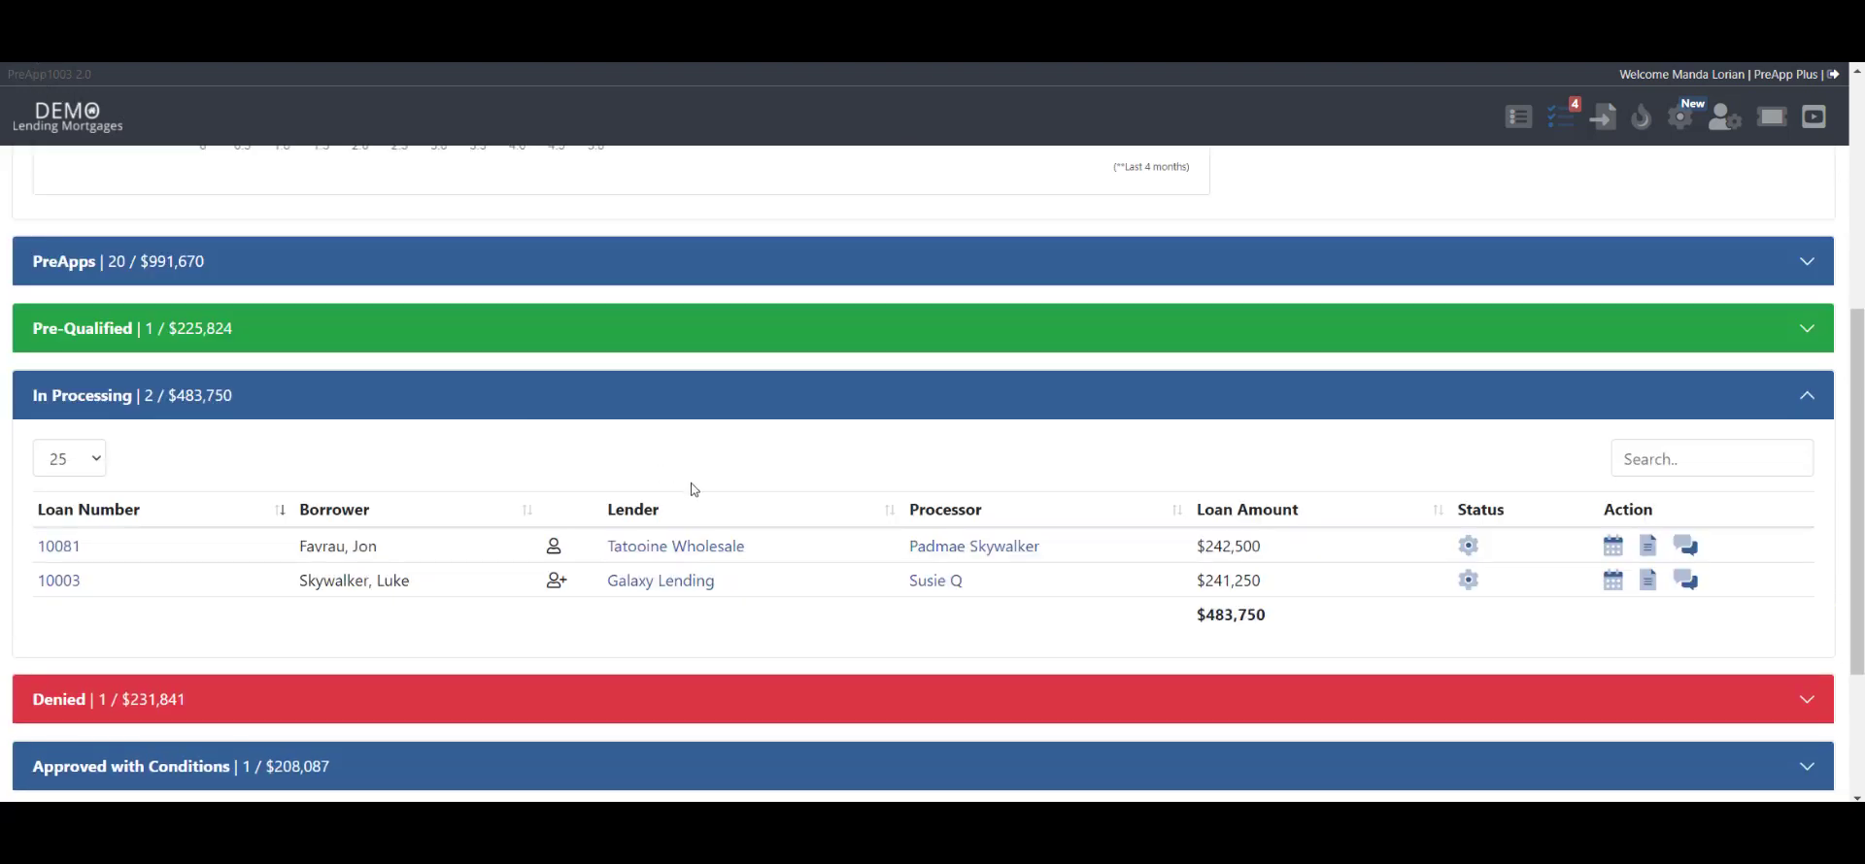
left_click(659, 587)
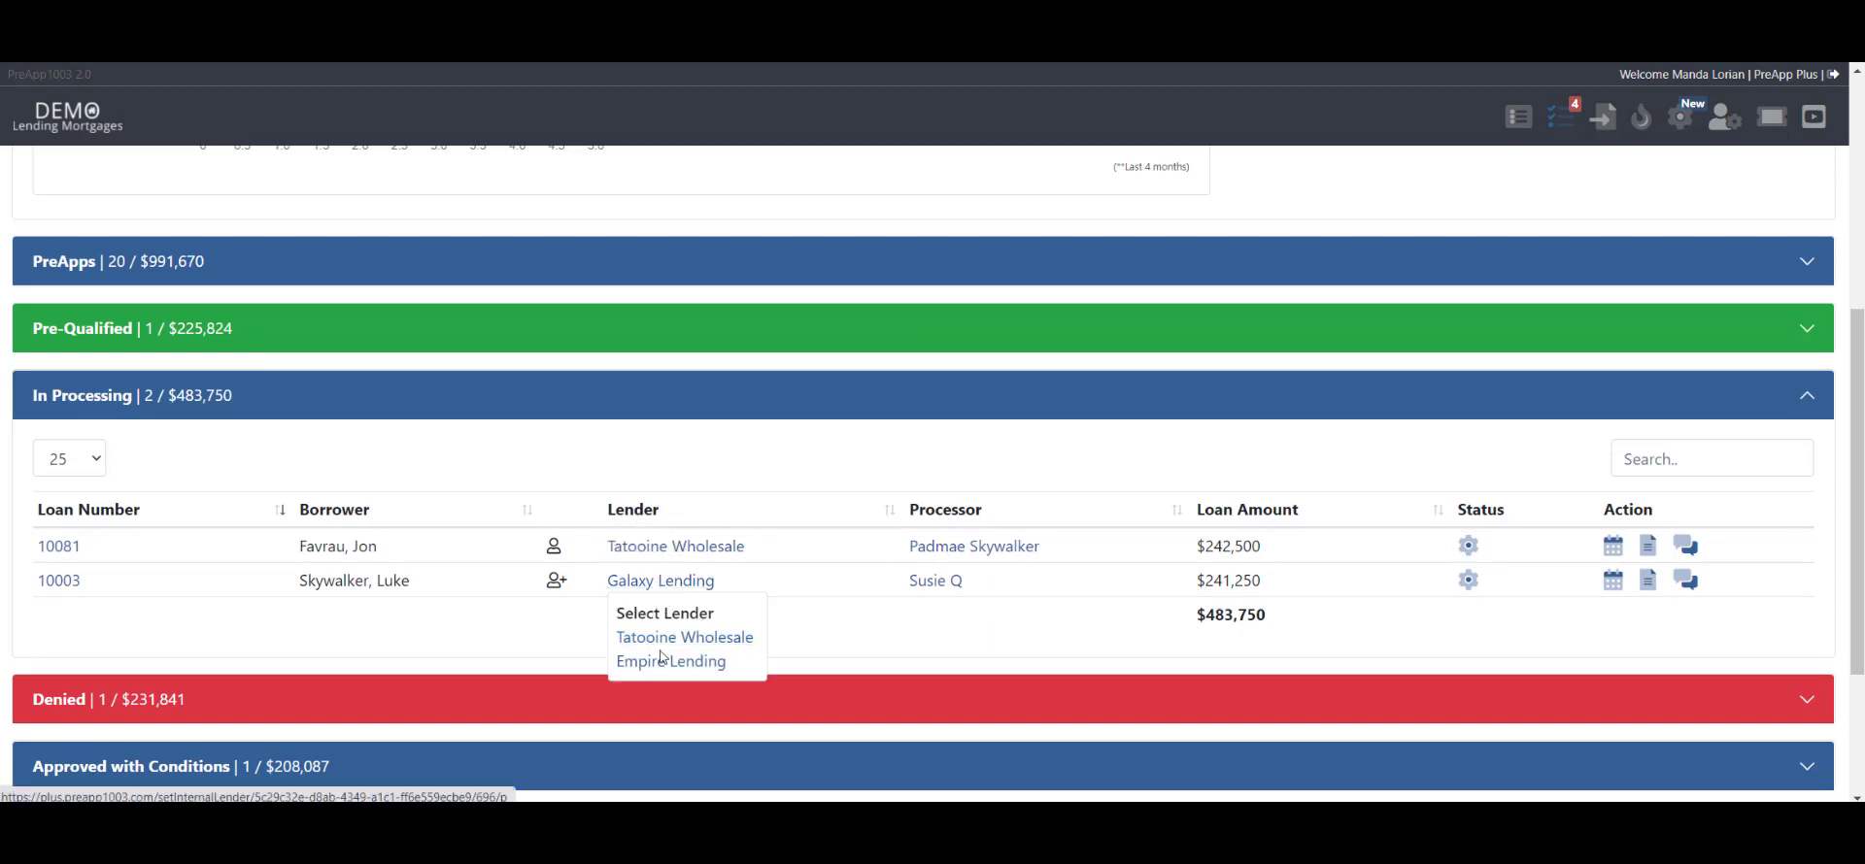
left_click(629, 637)
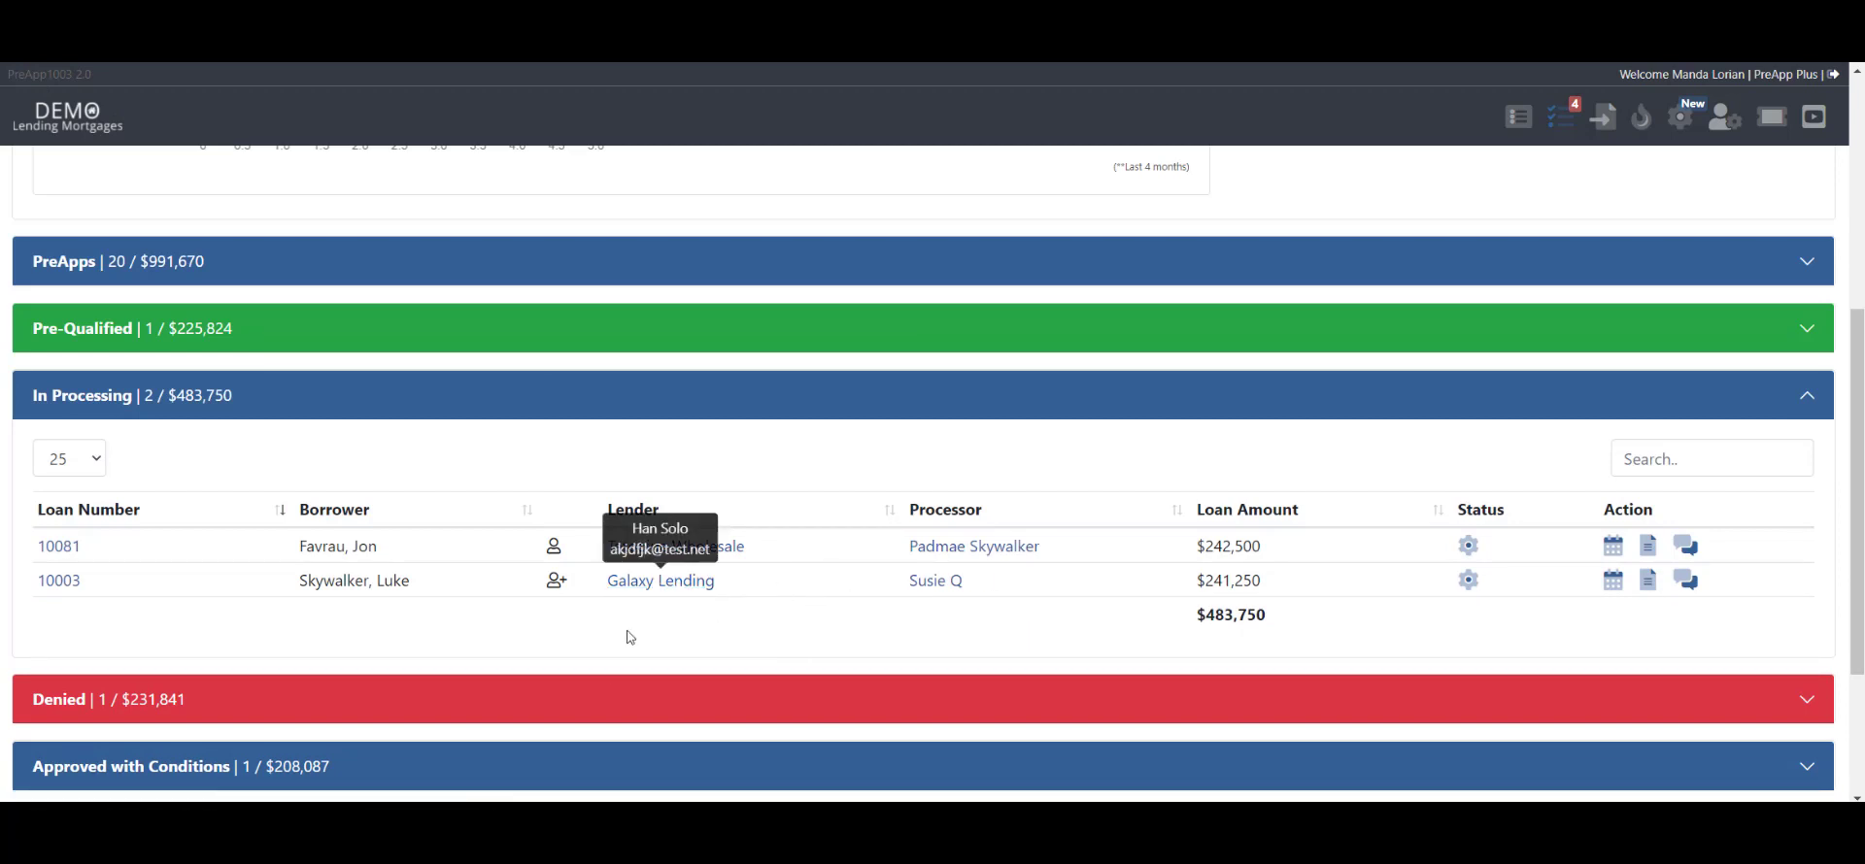
Step: Open loan 10003's LE page 2 and confirm Lender Paid Comp at the 2.75% default
left_click(56, 580)
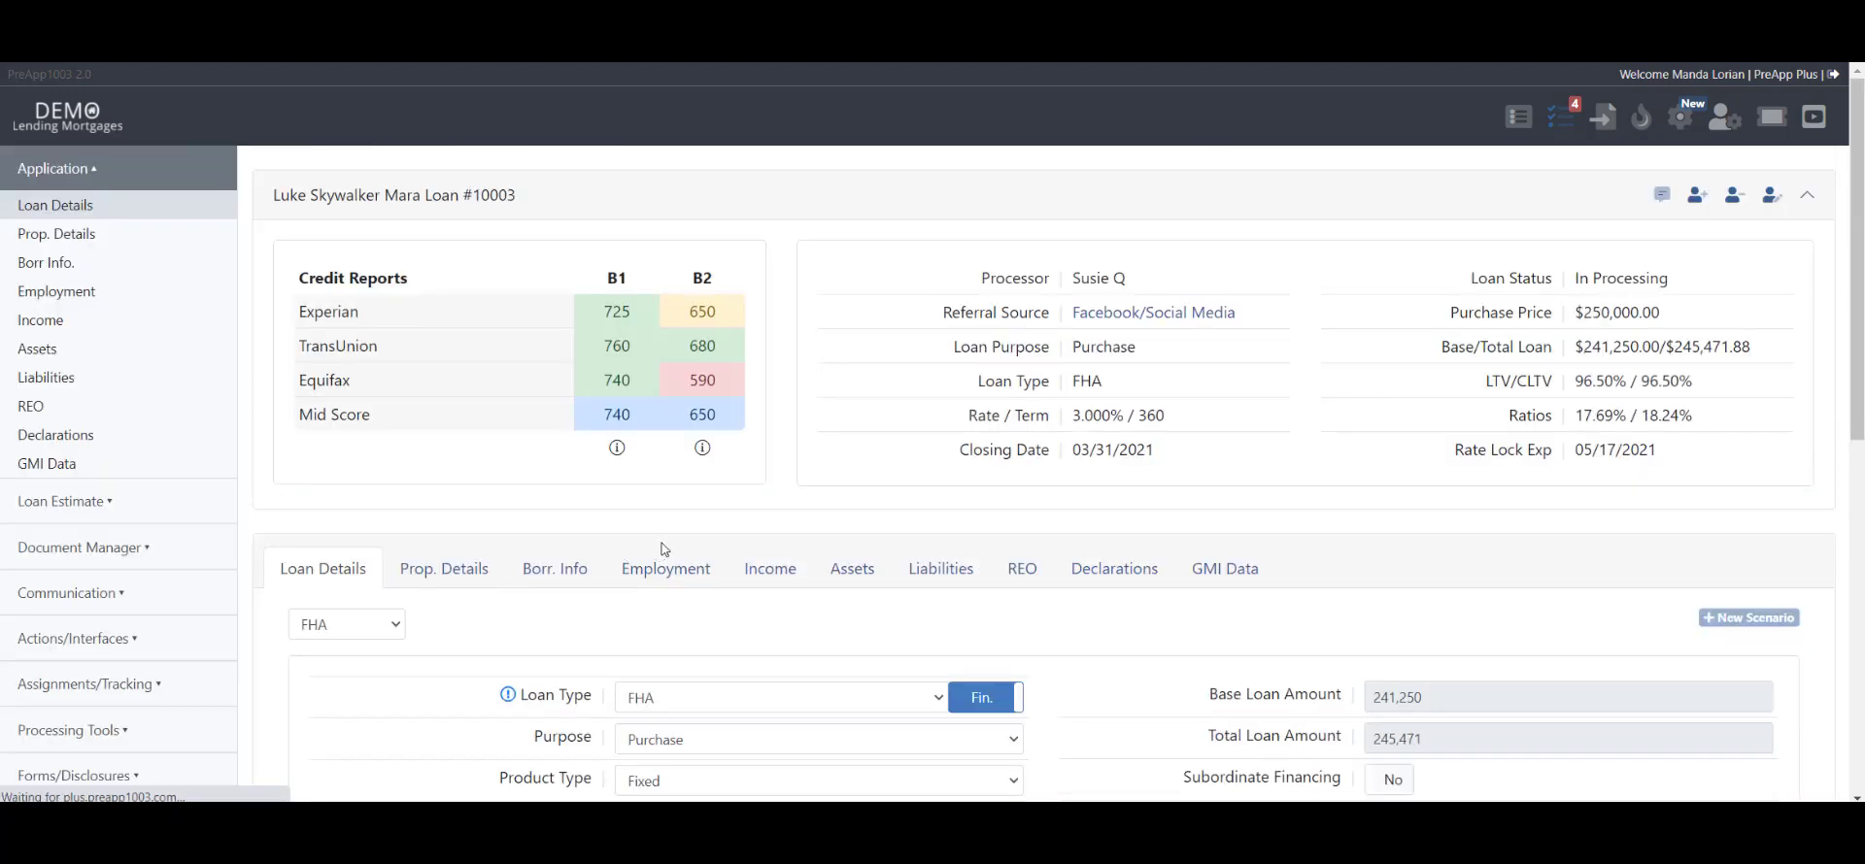
scroll(418, 653, "down", 7)
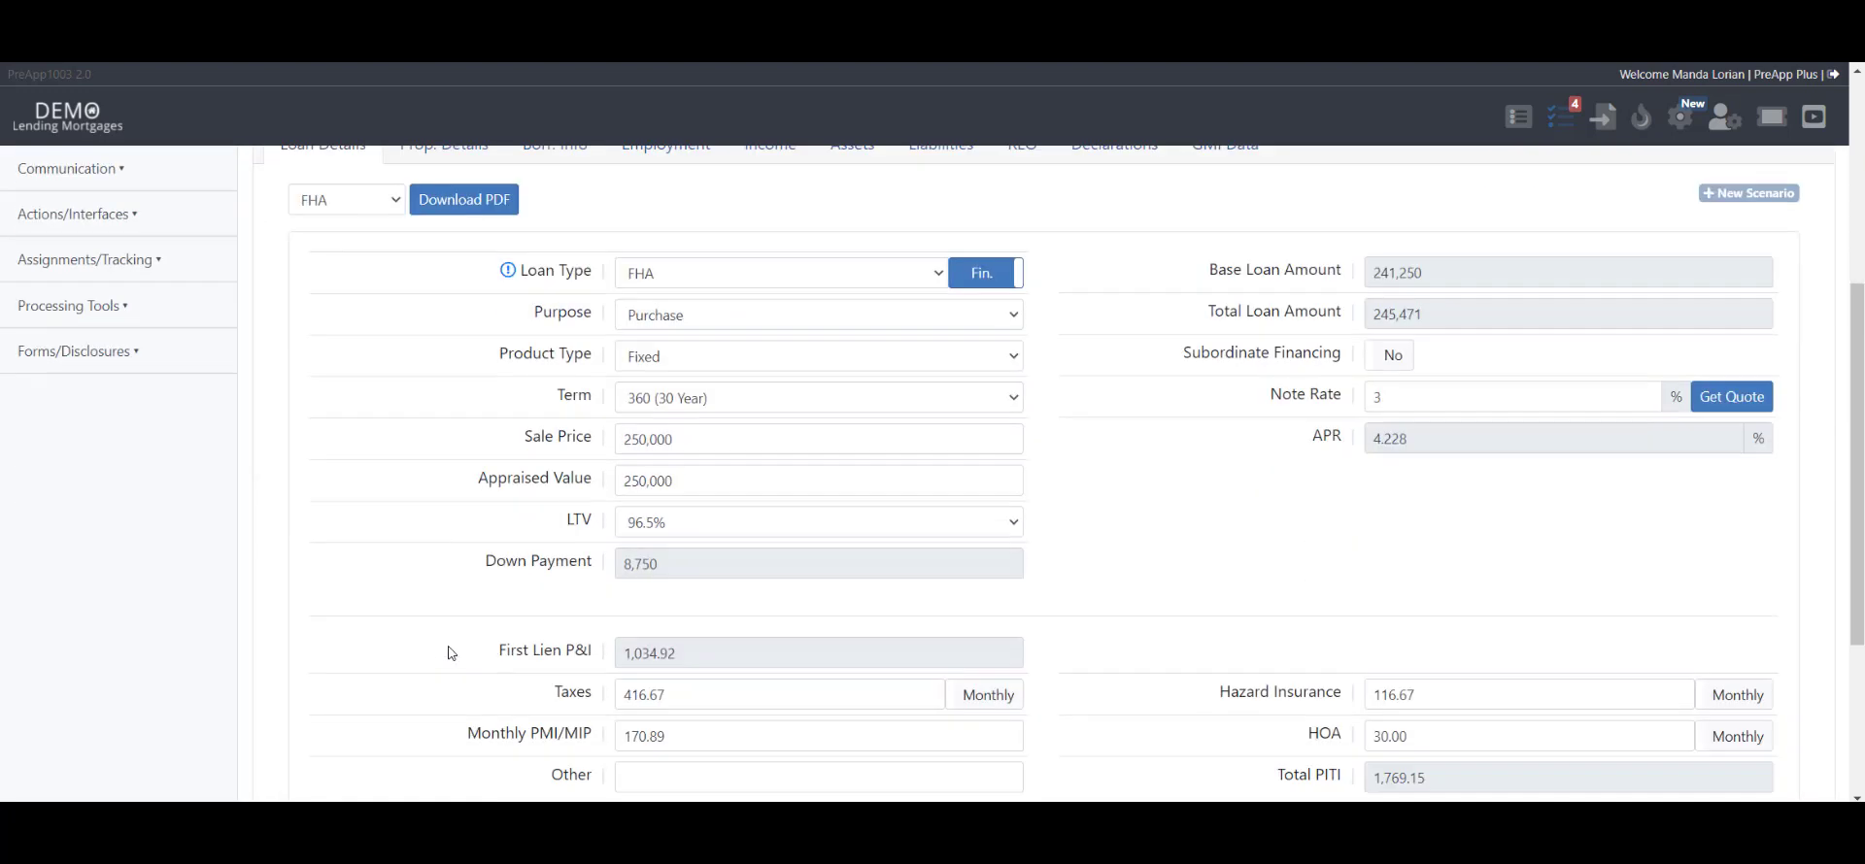
left_click(532, 569)
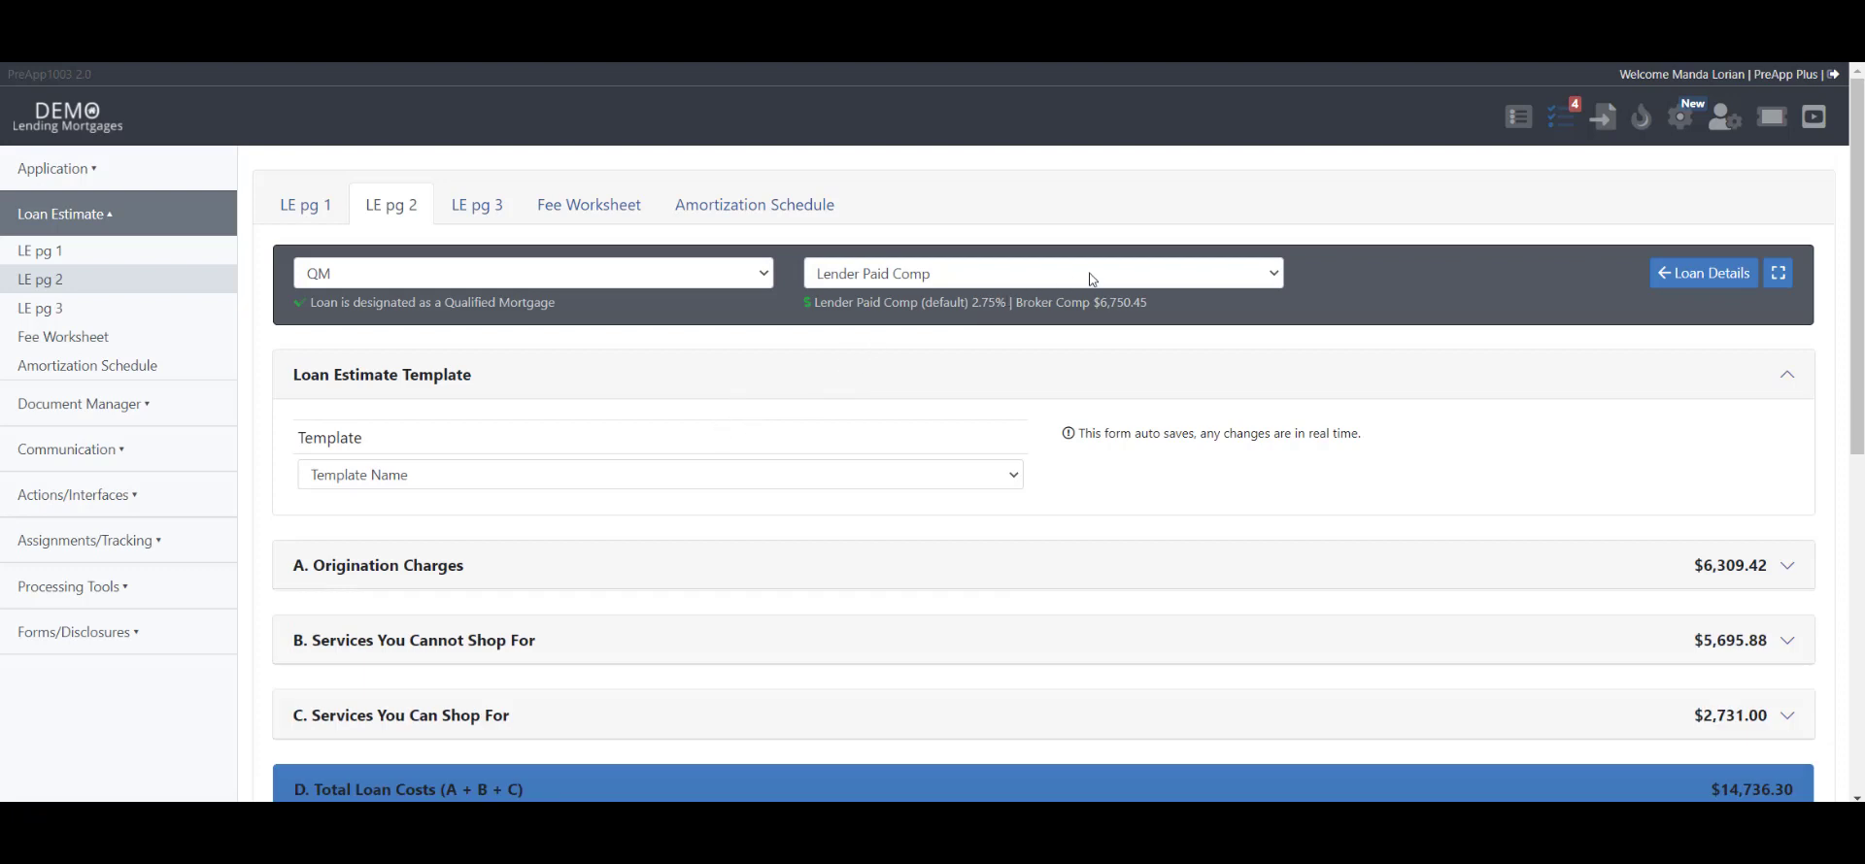
left_click(906, 275)
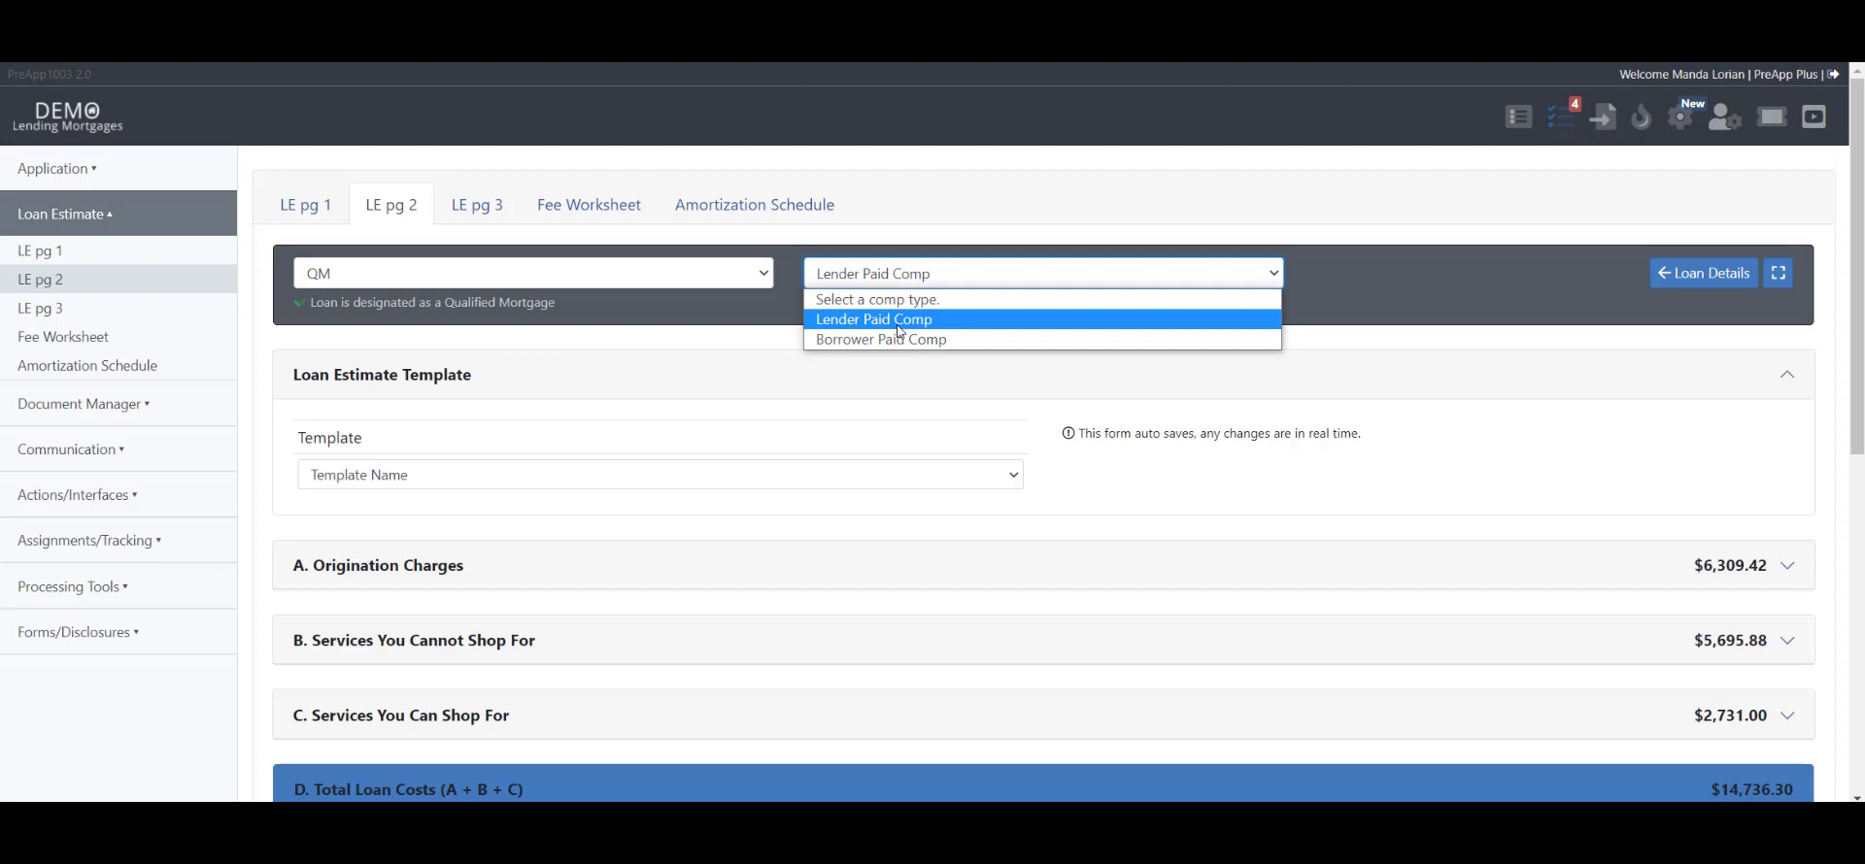
left_click(923, 319)
left_click_drag(1008, 302, 972, 302)
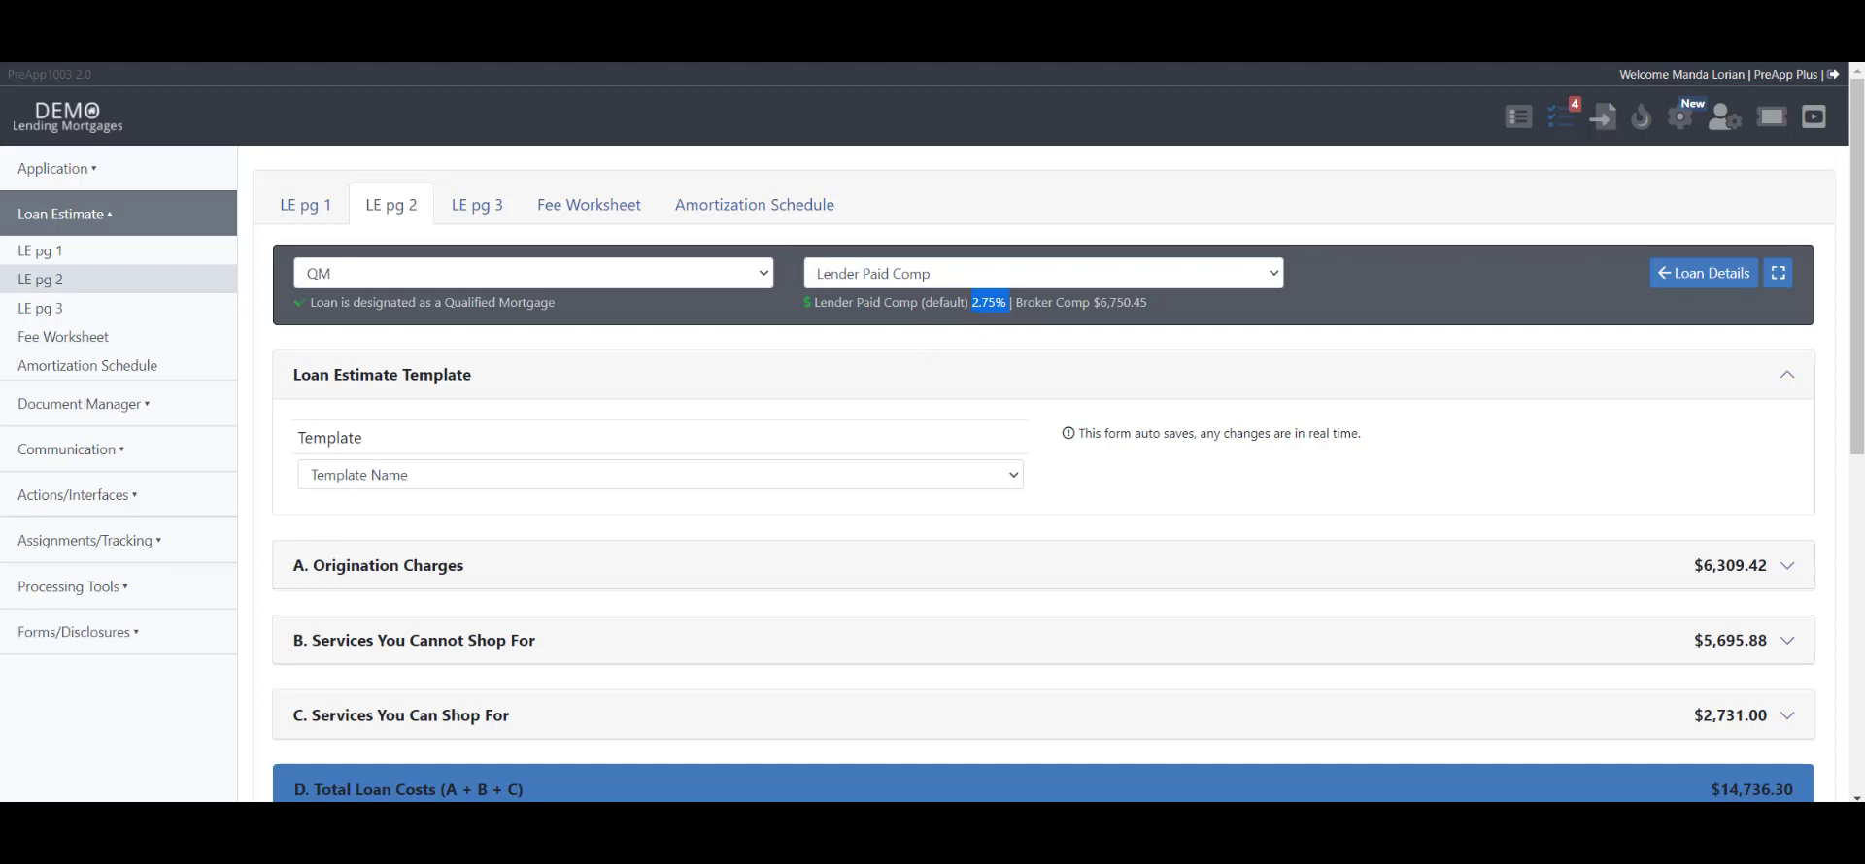
left_click(763, 394)
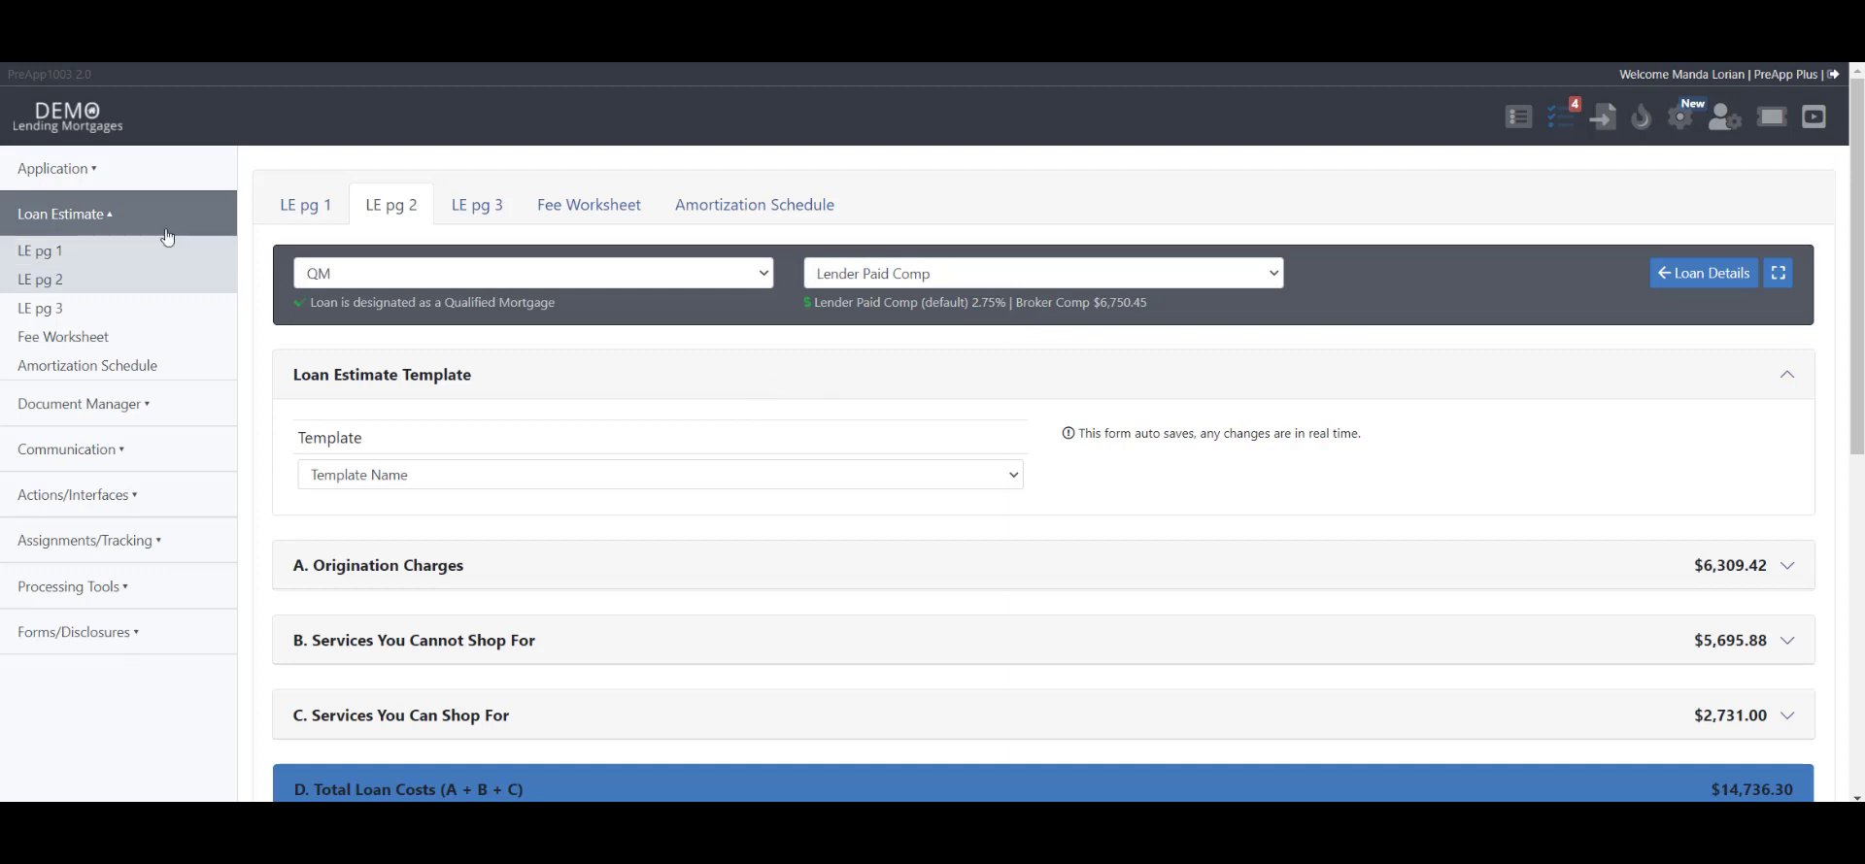
left_click(66, 173)
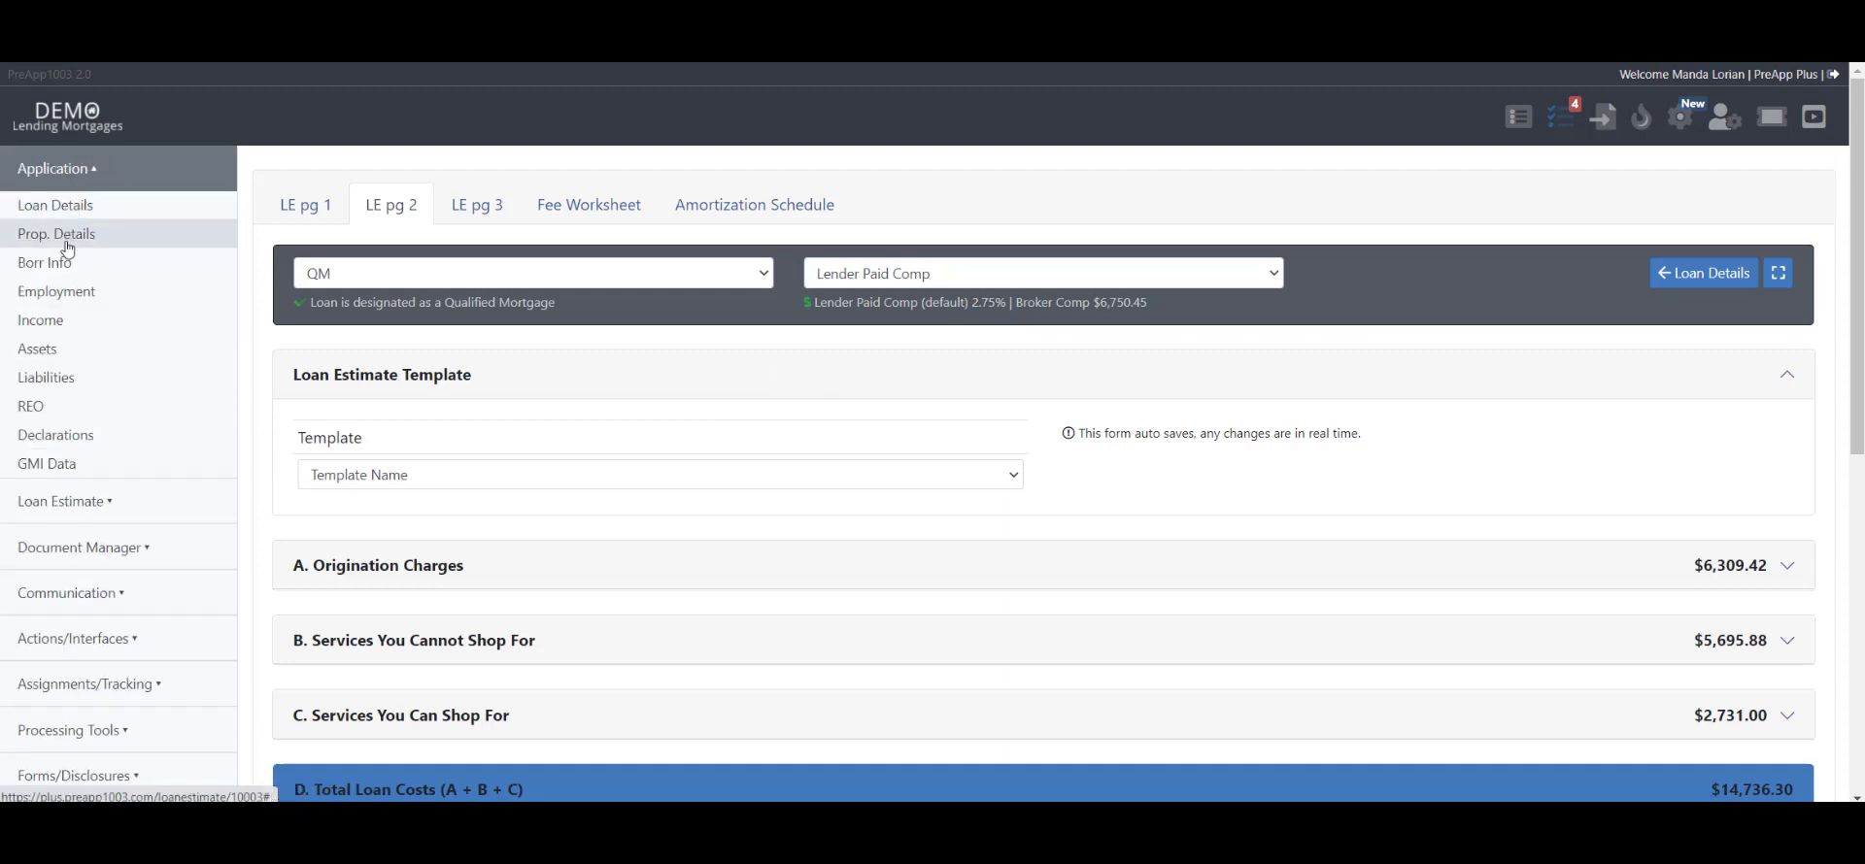
Step: Change loan 10003's property zip from 77573 to 90210 (Beverly Hills, California) and save
left_click(58, 236)
scroll(548, 498, "down", 2)
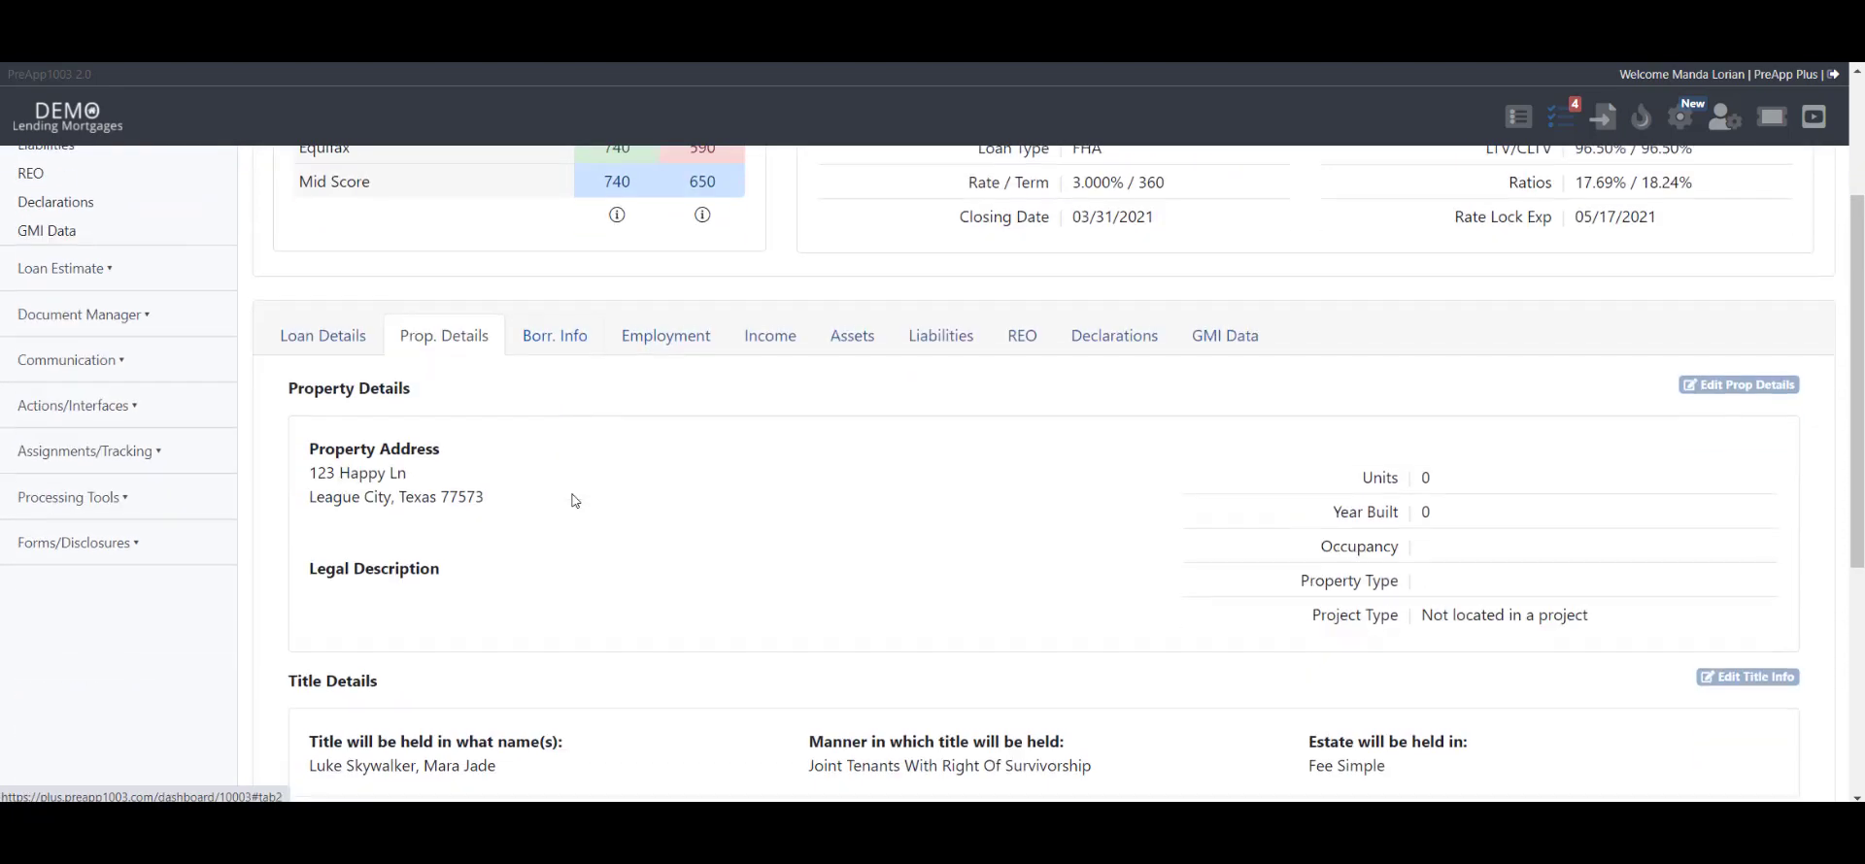
left_click(1746, 392)
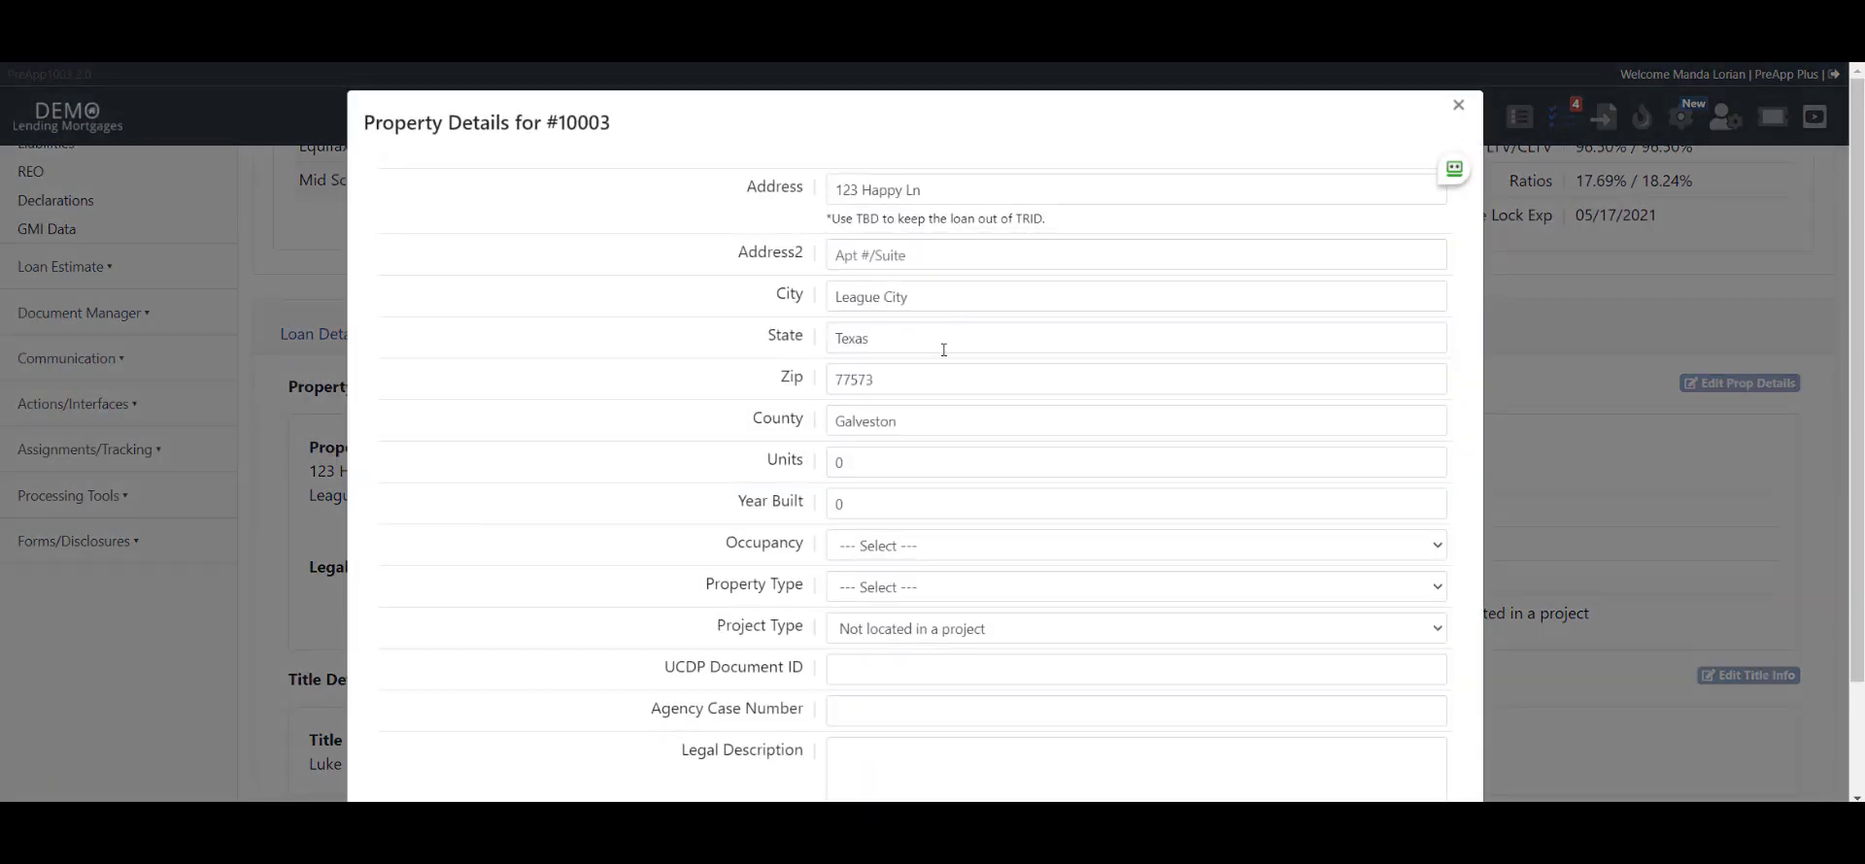
left_click_drag(920, 389, 633, 396)
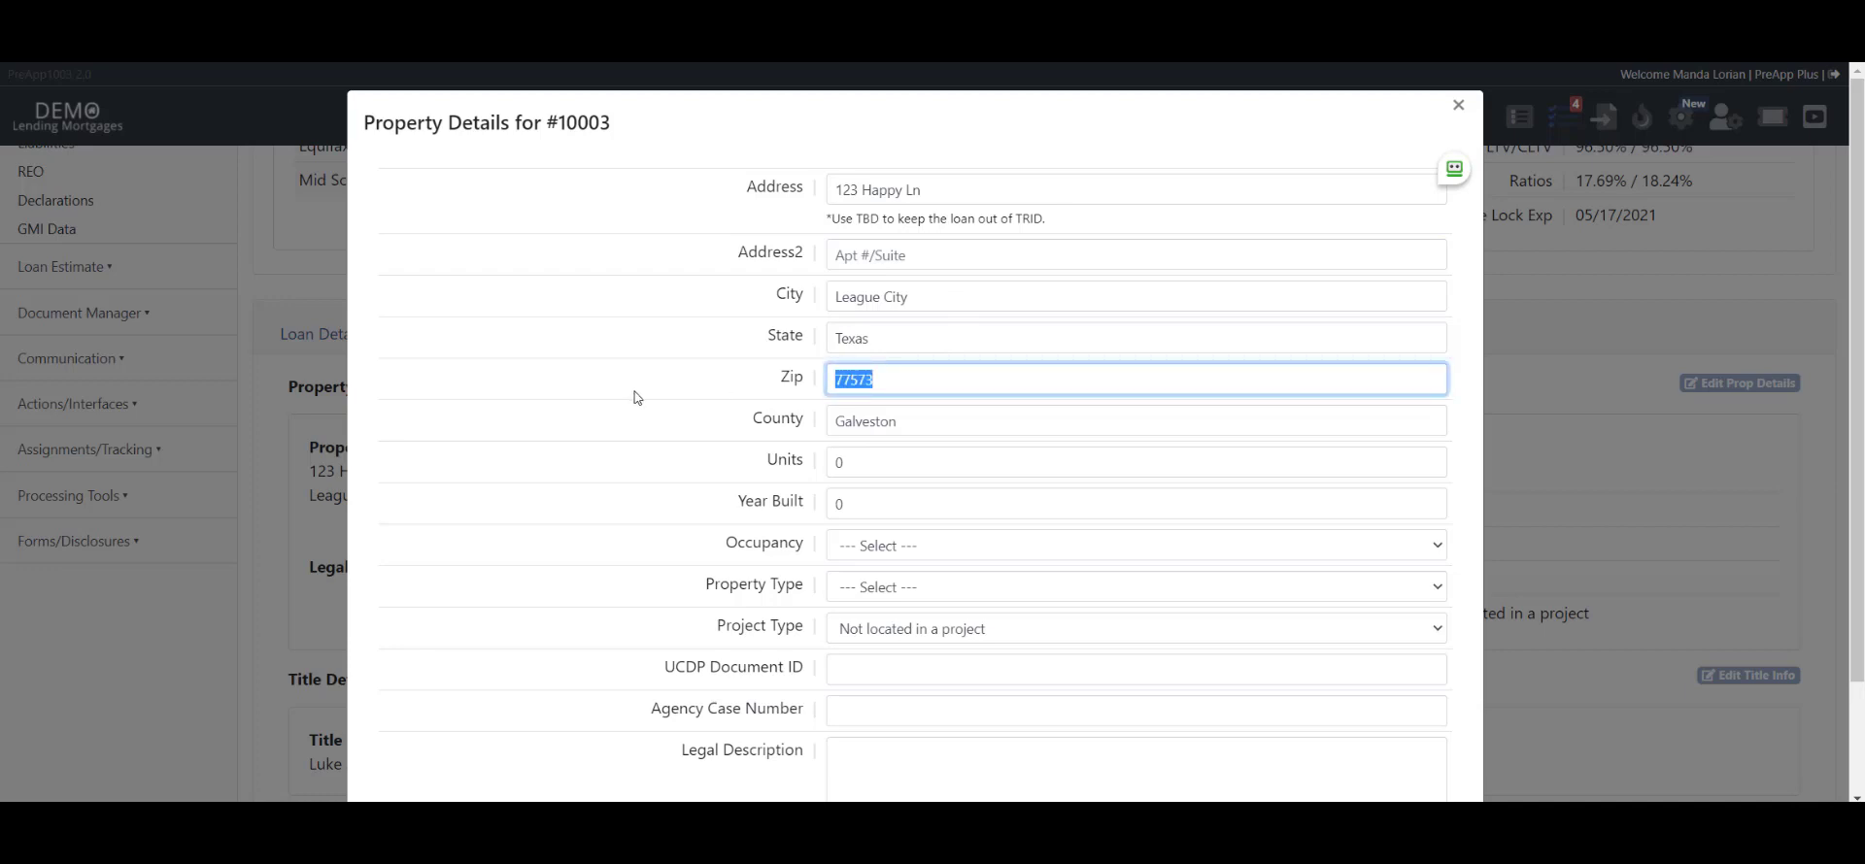
type("92")
key("BackSpace")
key("BackSpace")
type("90210")
key("Tab")
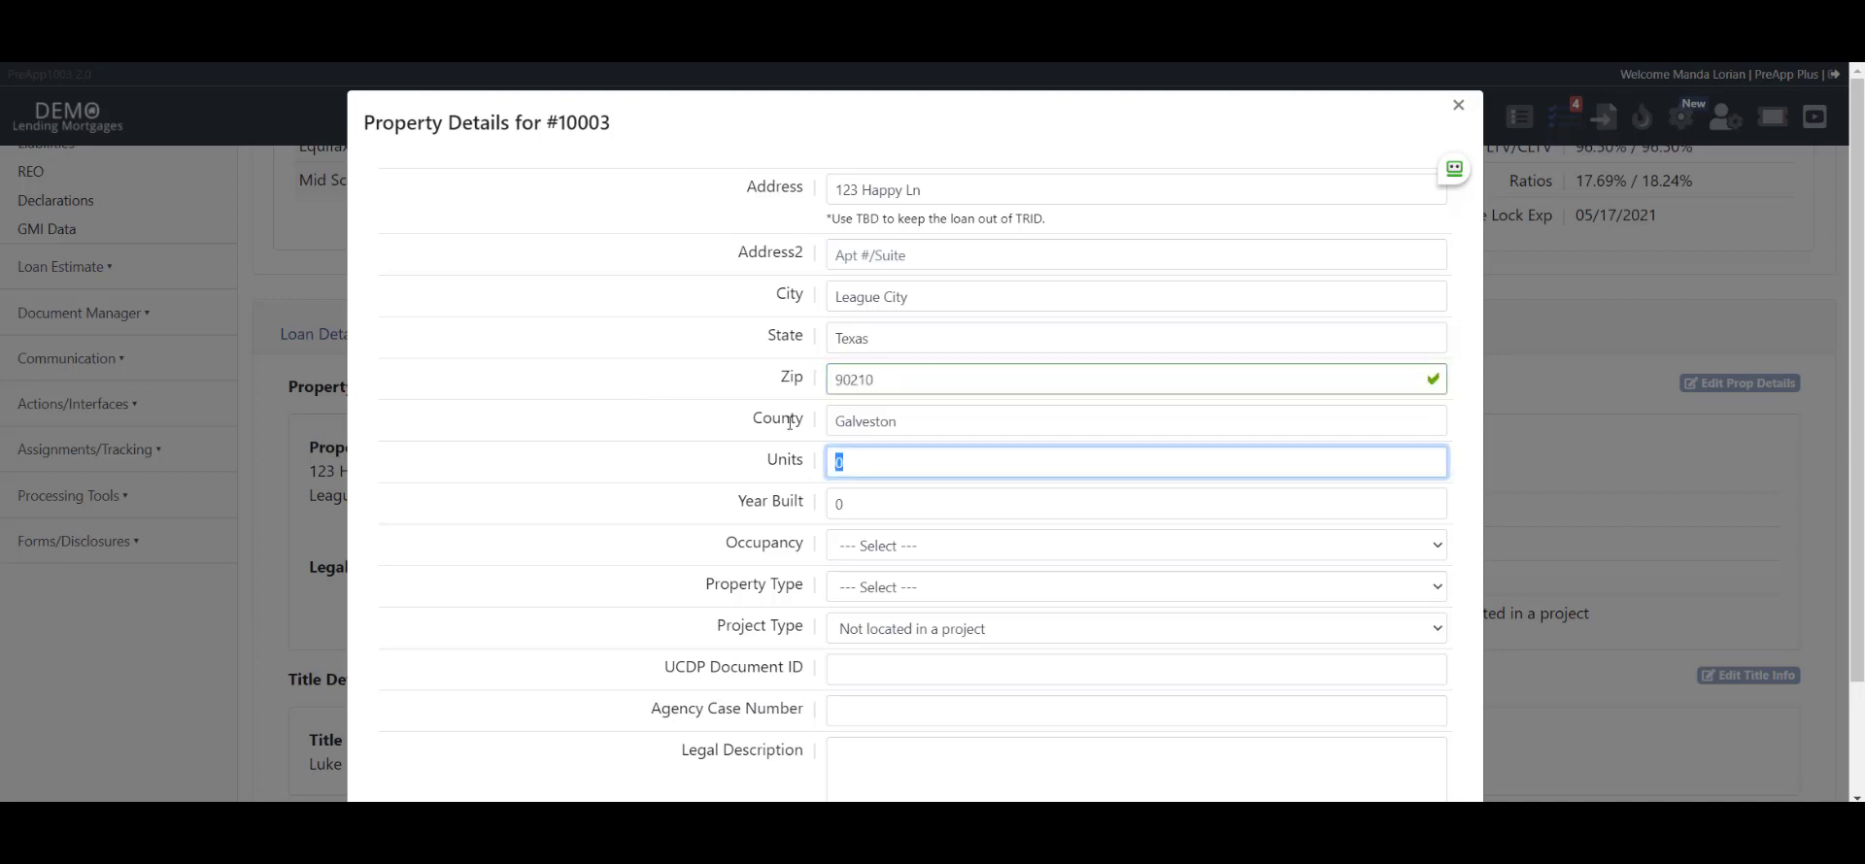
key("Tab")
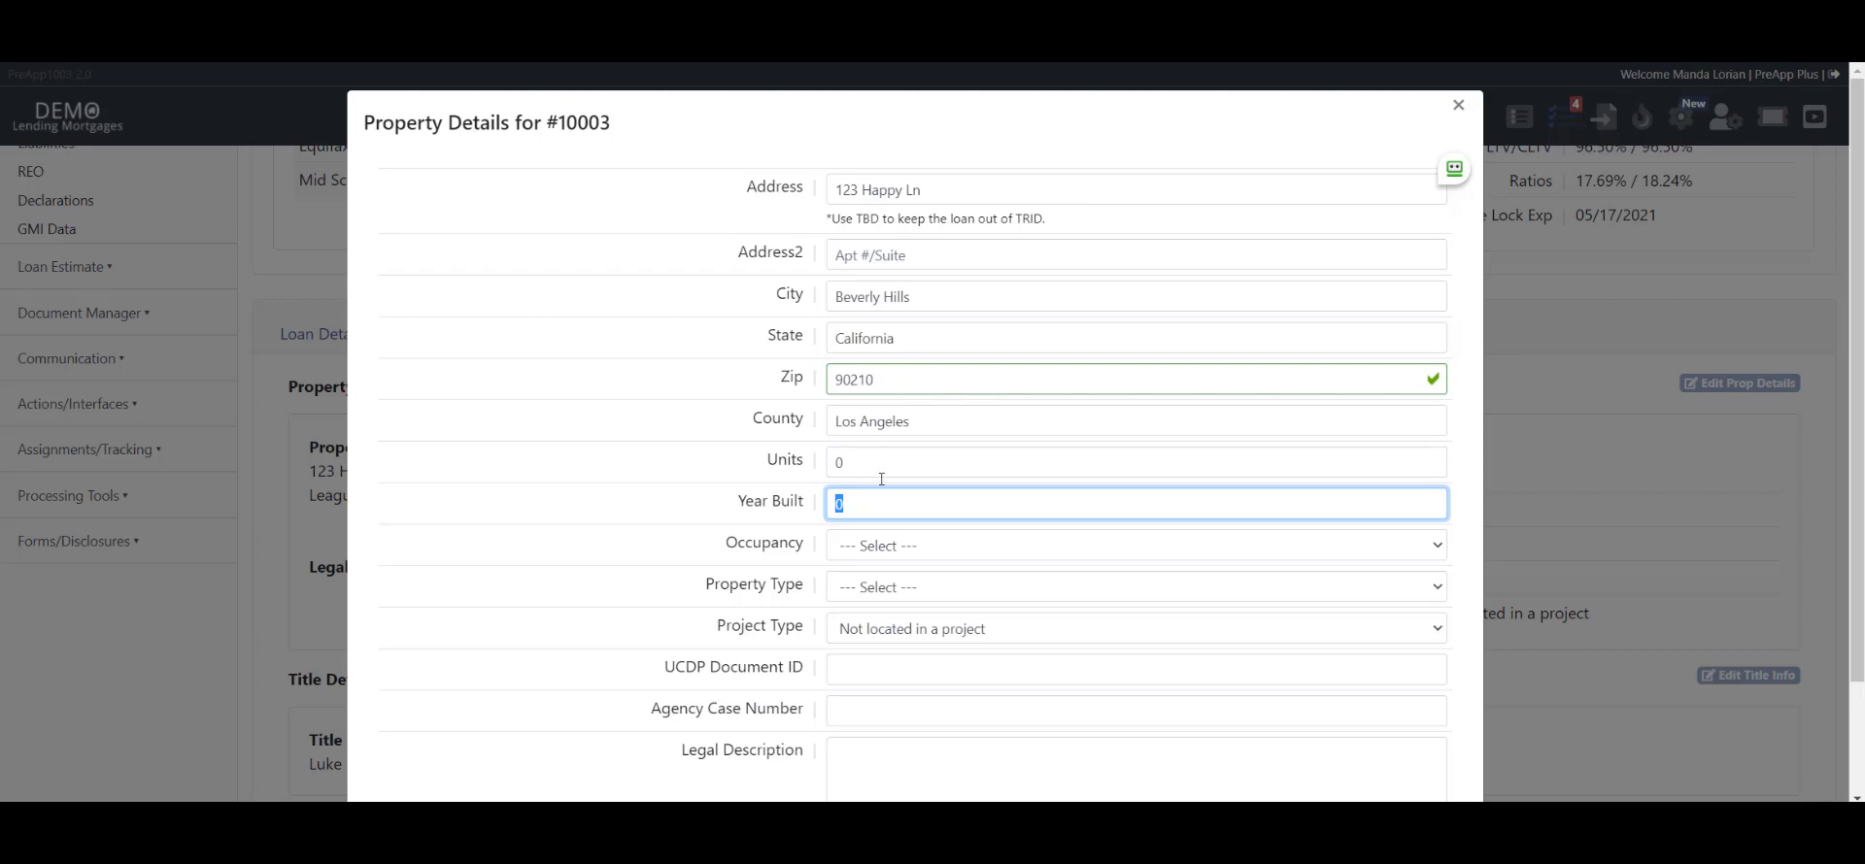
scroll(966, 549, "down", 2)
left_click(1246, 744)
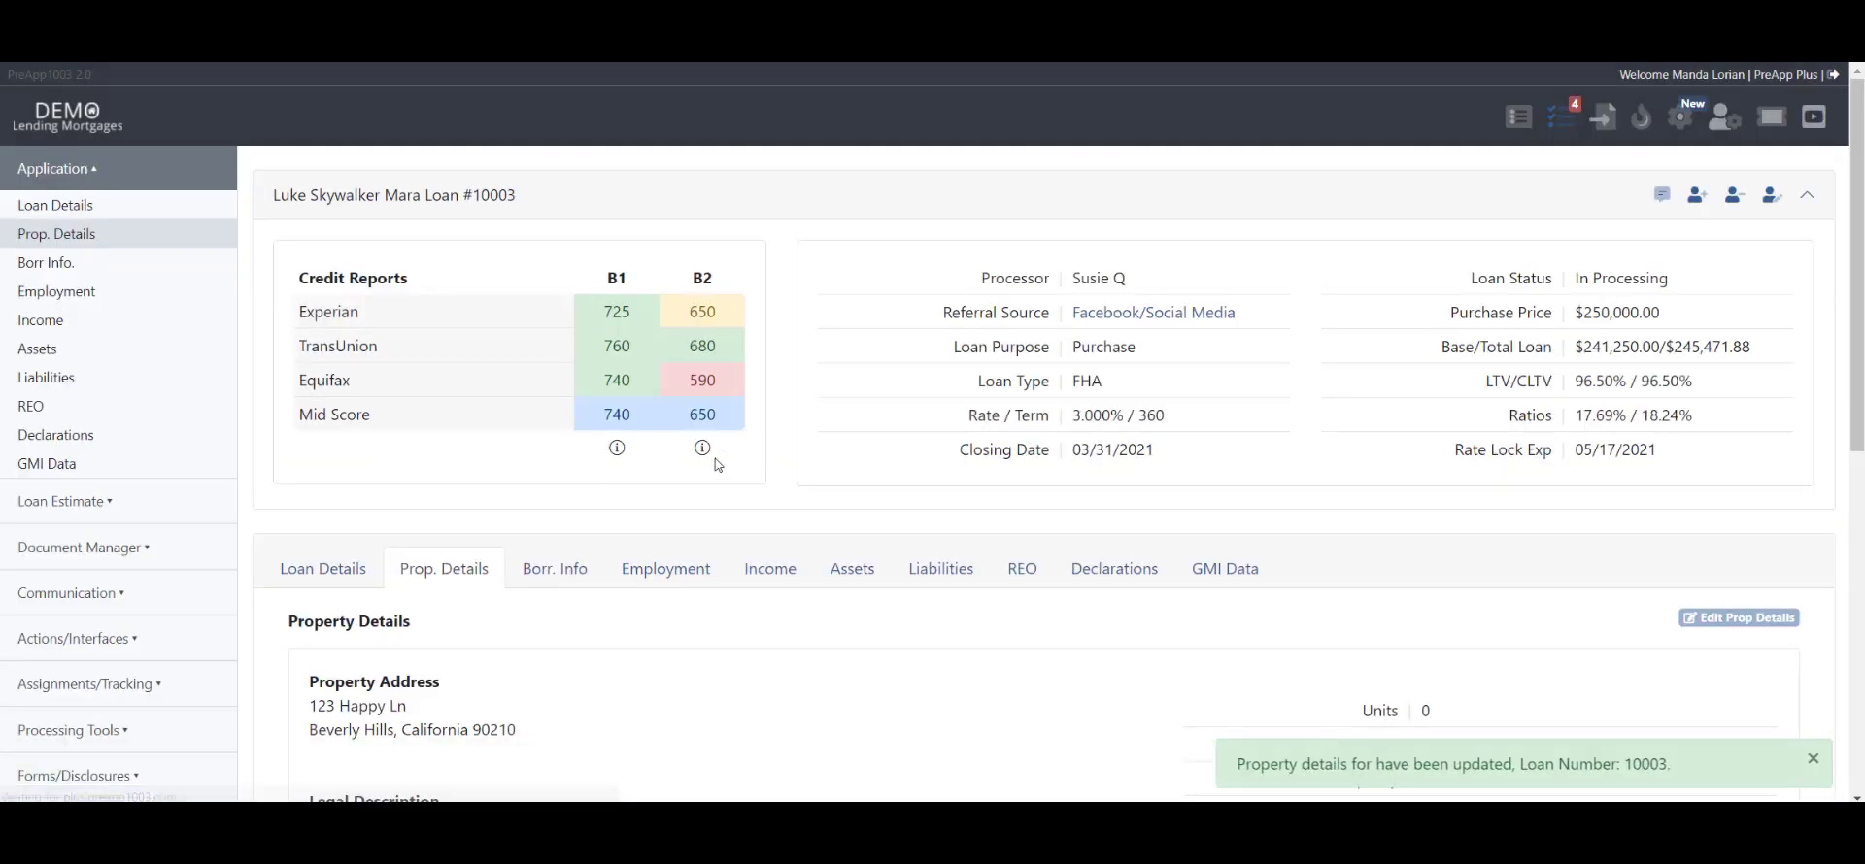
Step: Reopen LE page 2 and verify it now shows Lender Paid Comp (CA) at 2%
scroll(287, 517, "down", 3)
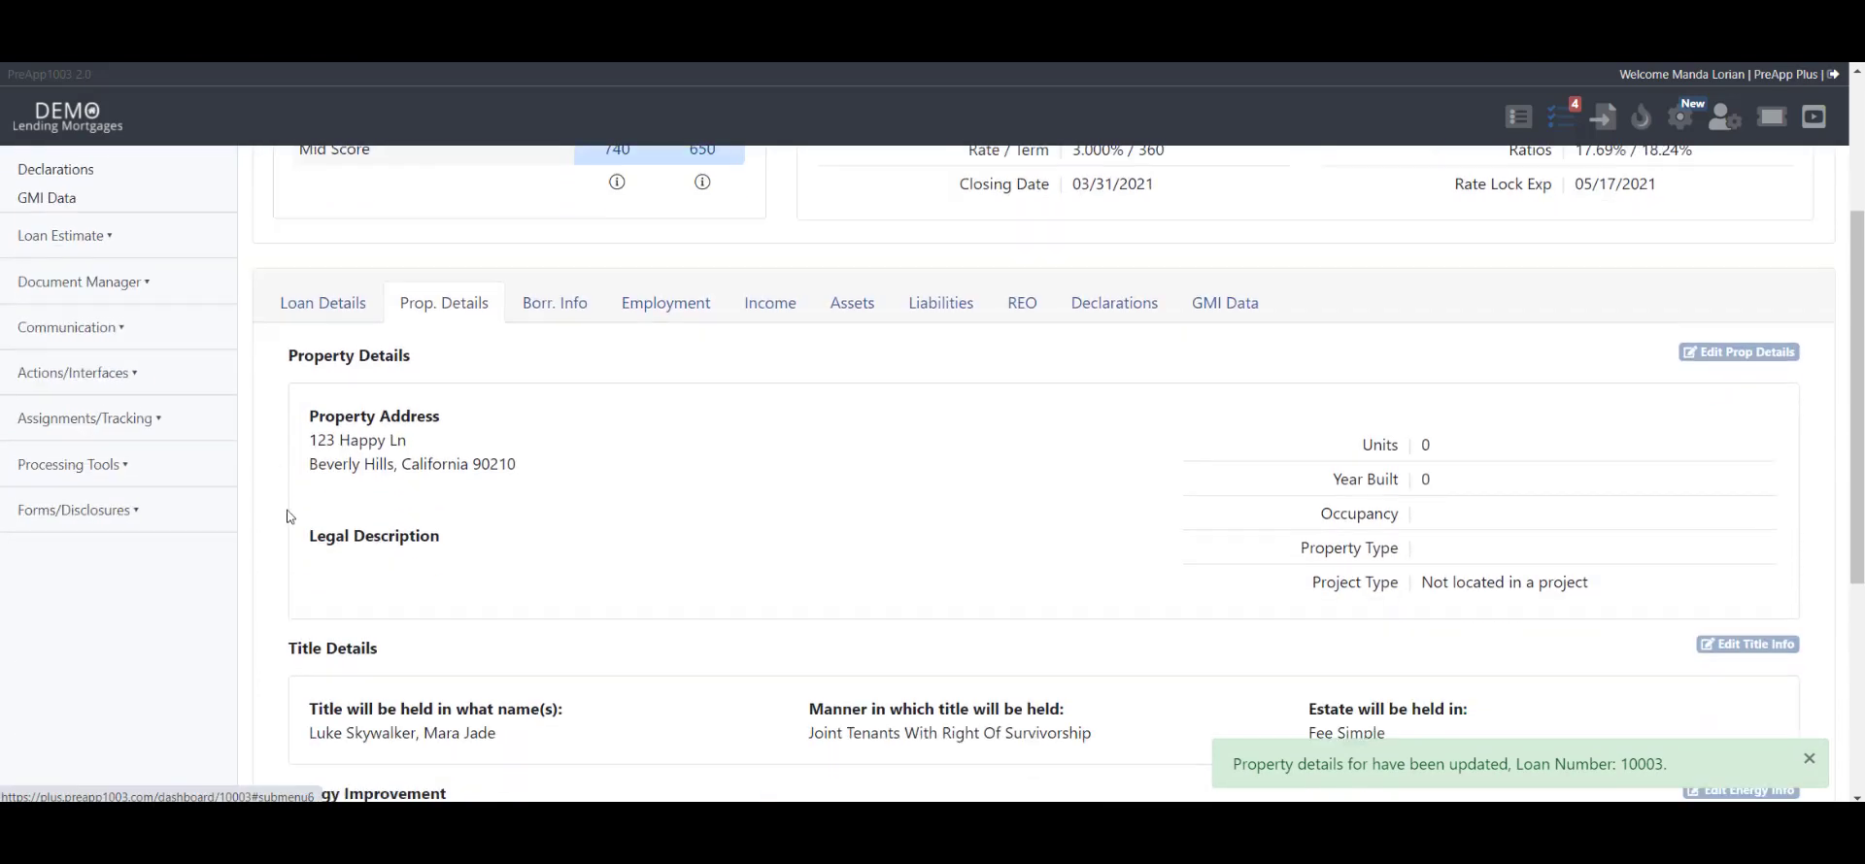
scroll(340, 335, "down", 5)
scroll(124, 348, "up", 6)
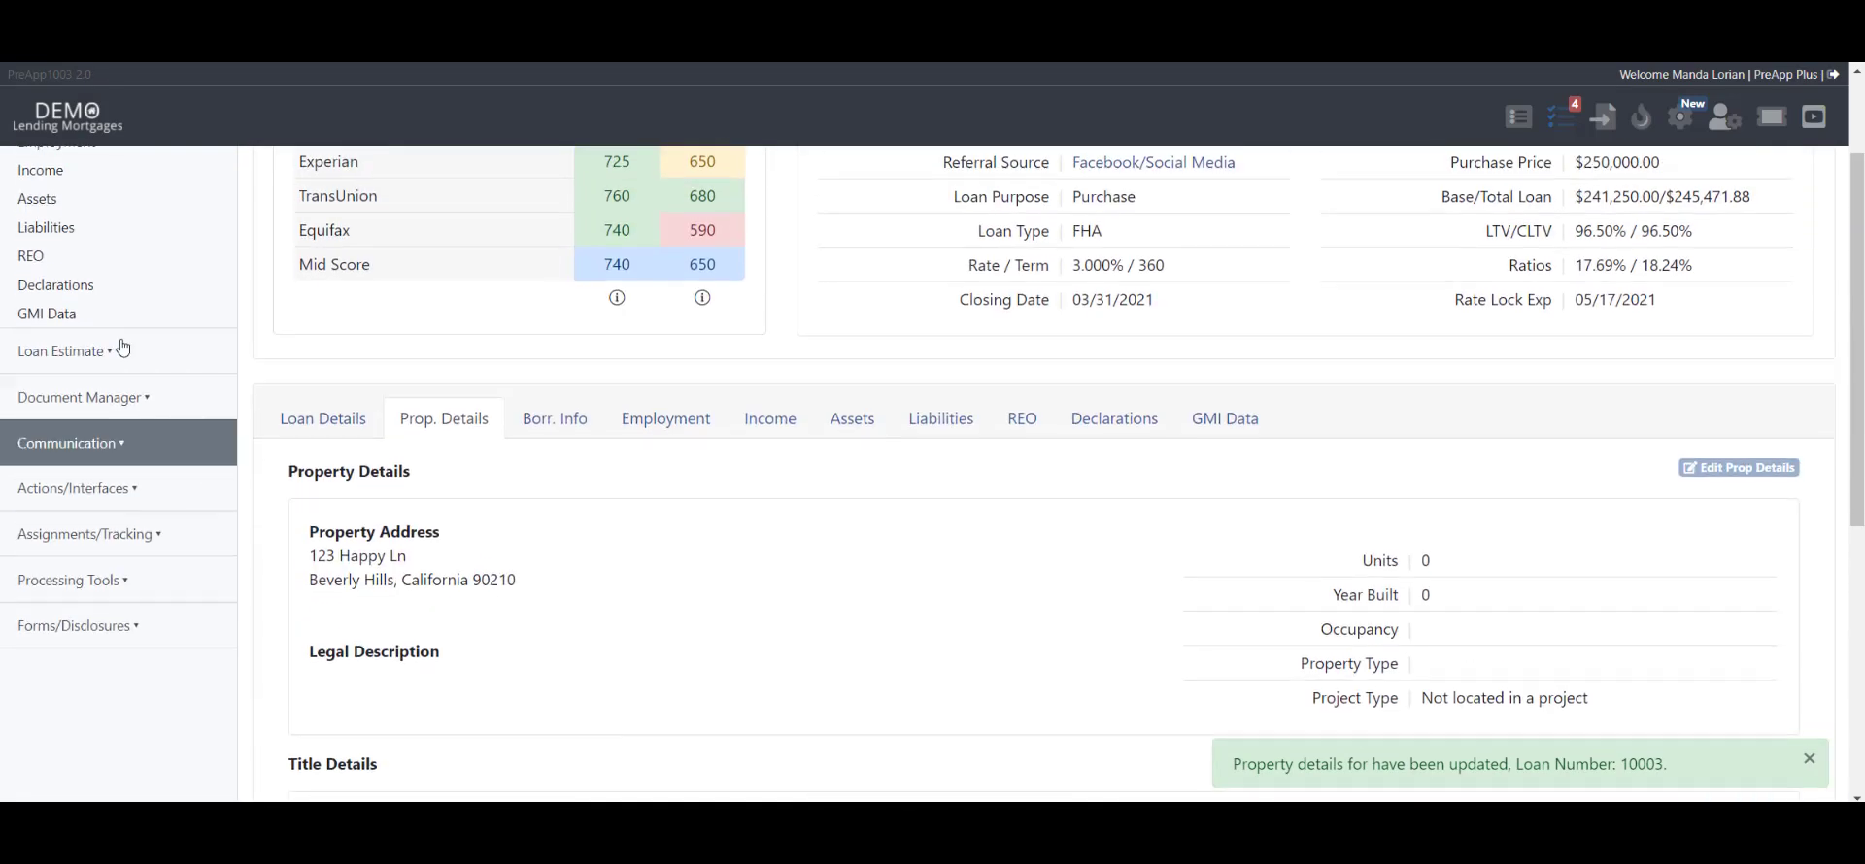
left_click(70, 367)
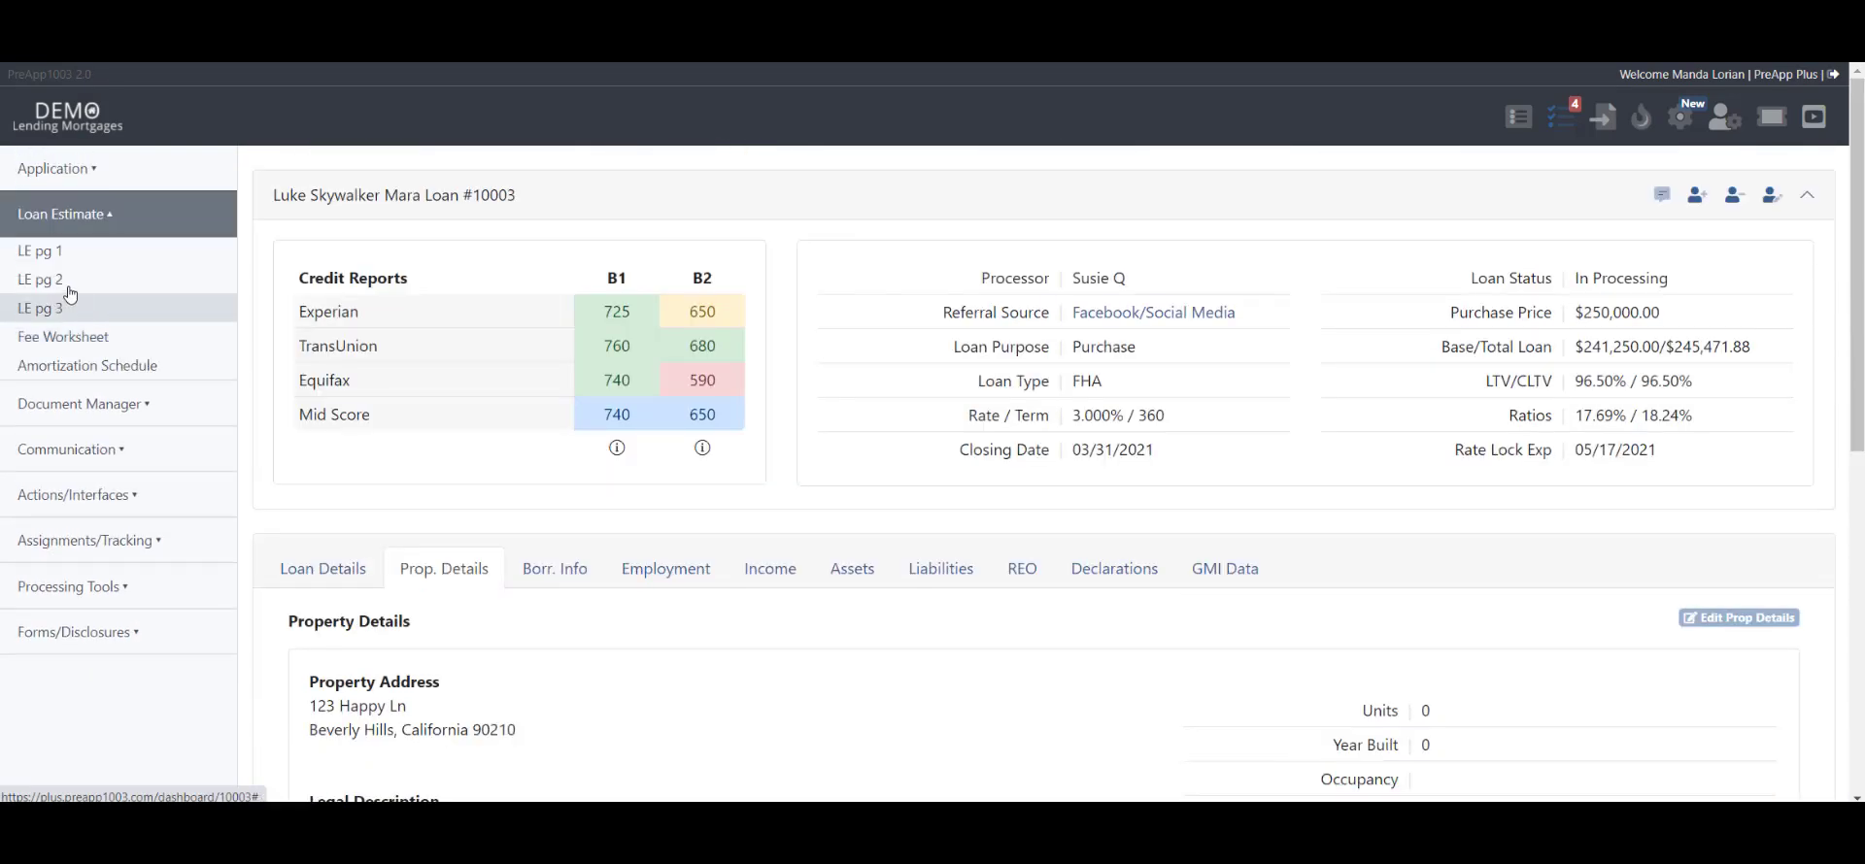
left_click(53, 281)
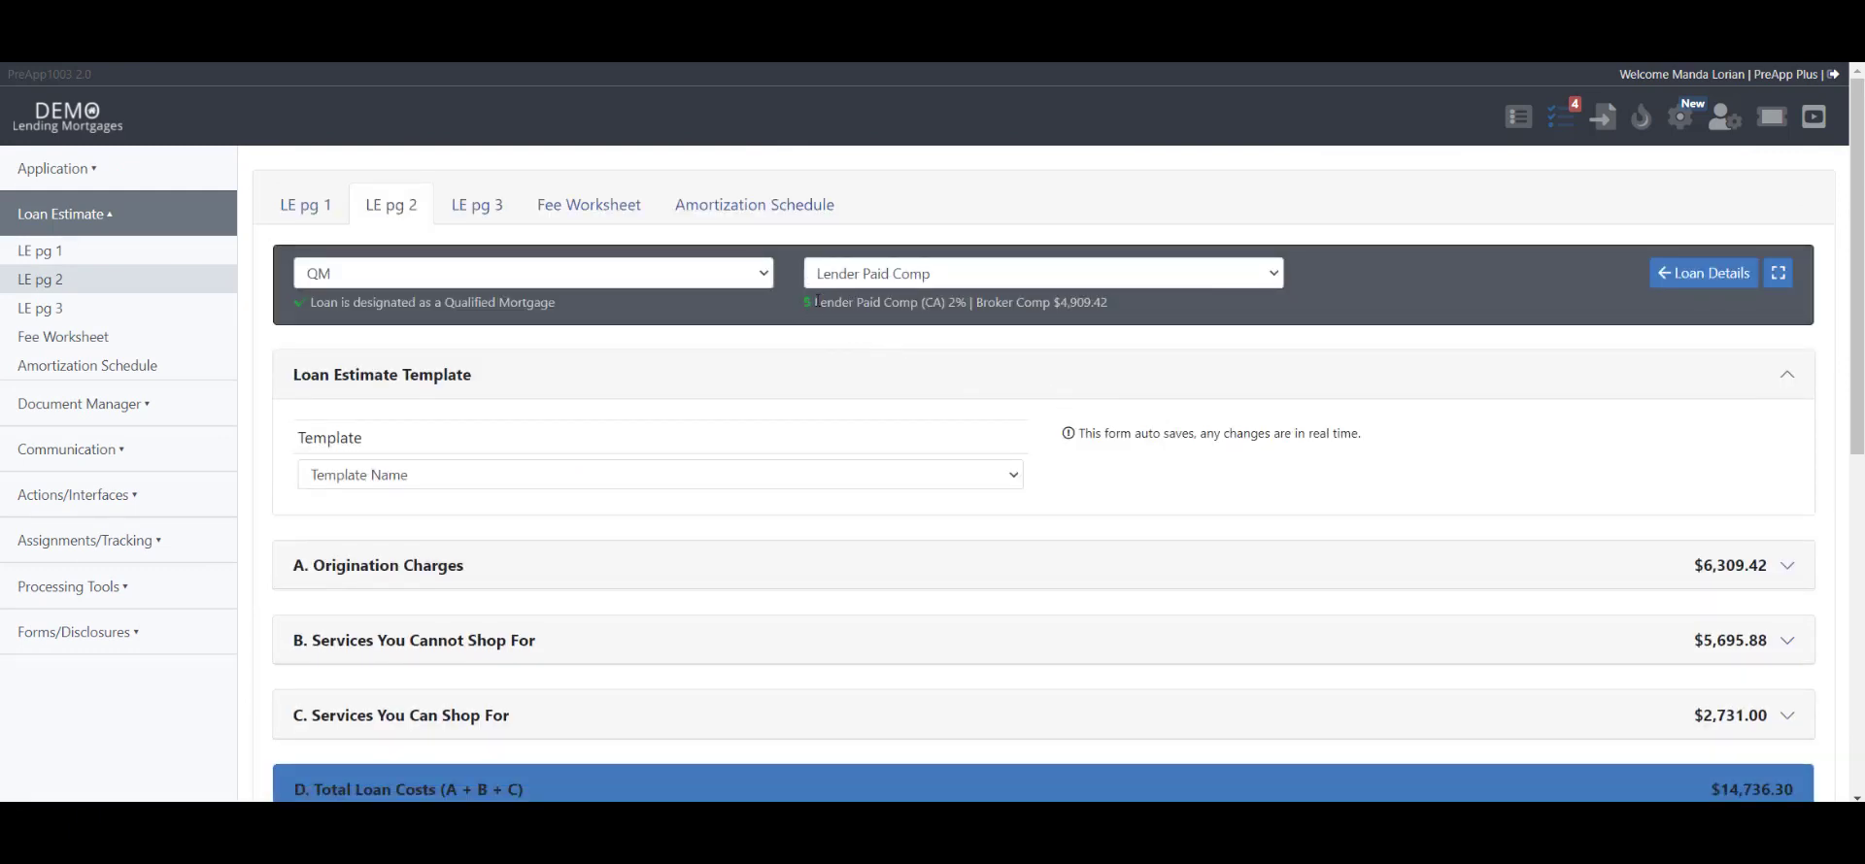
left_click_drag(816, 301, 970, 303)
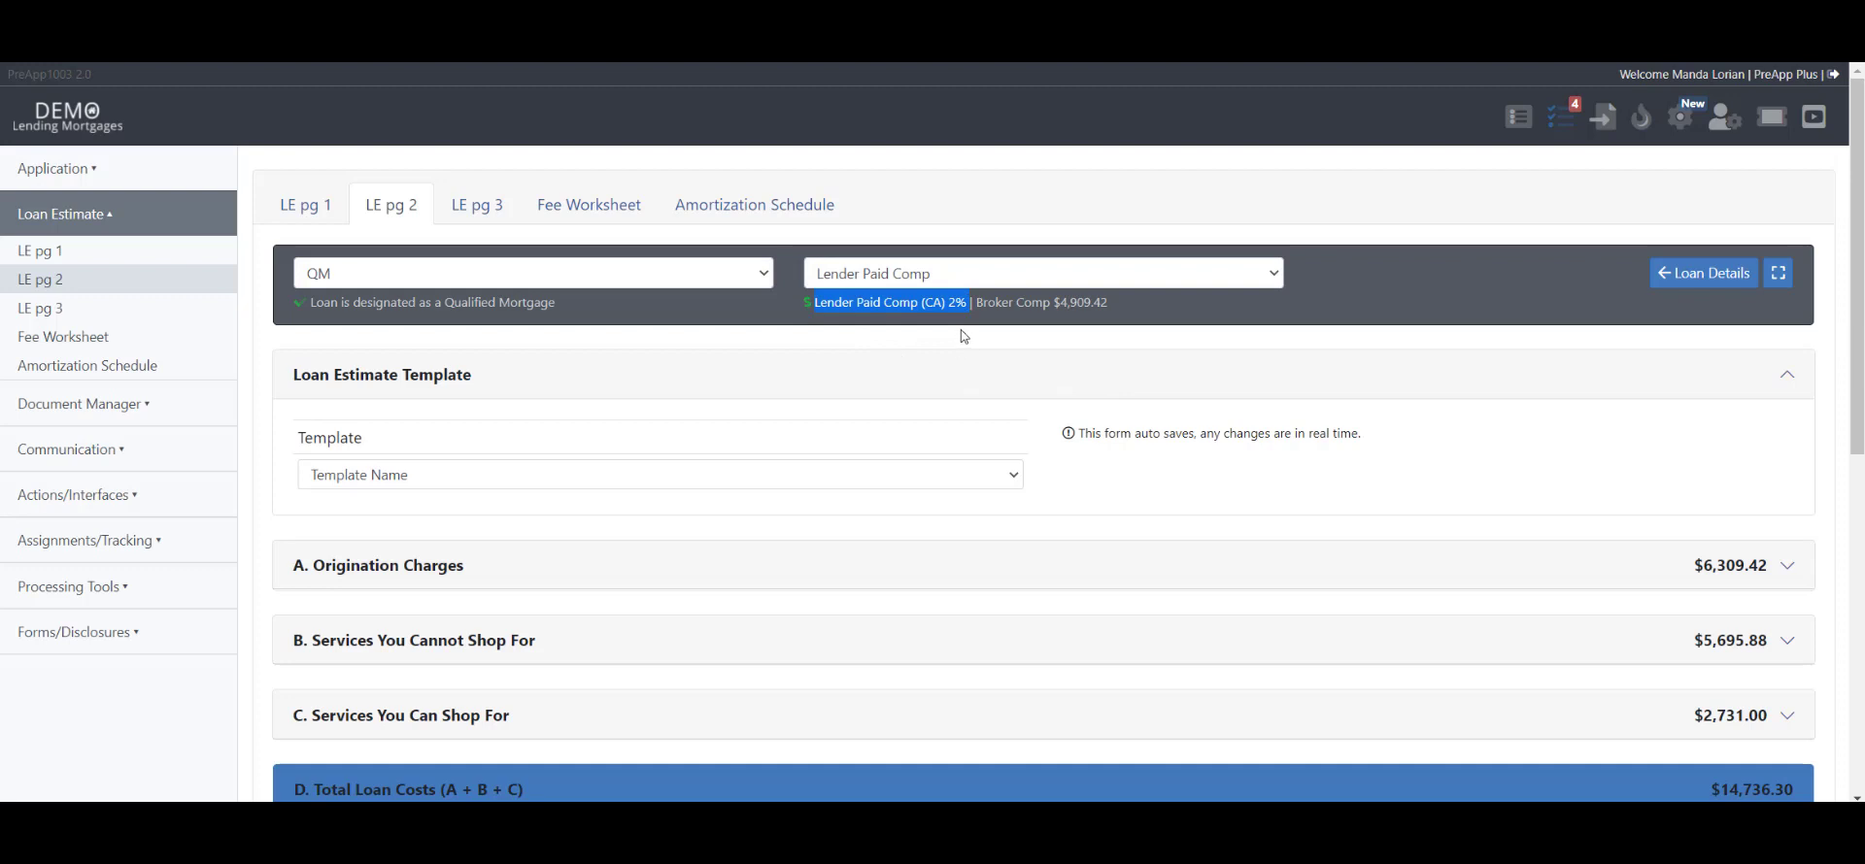
left_click(961, 330)
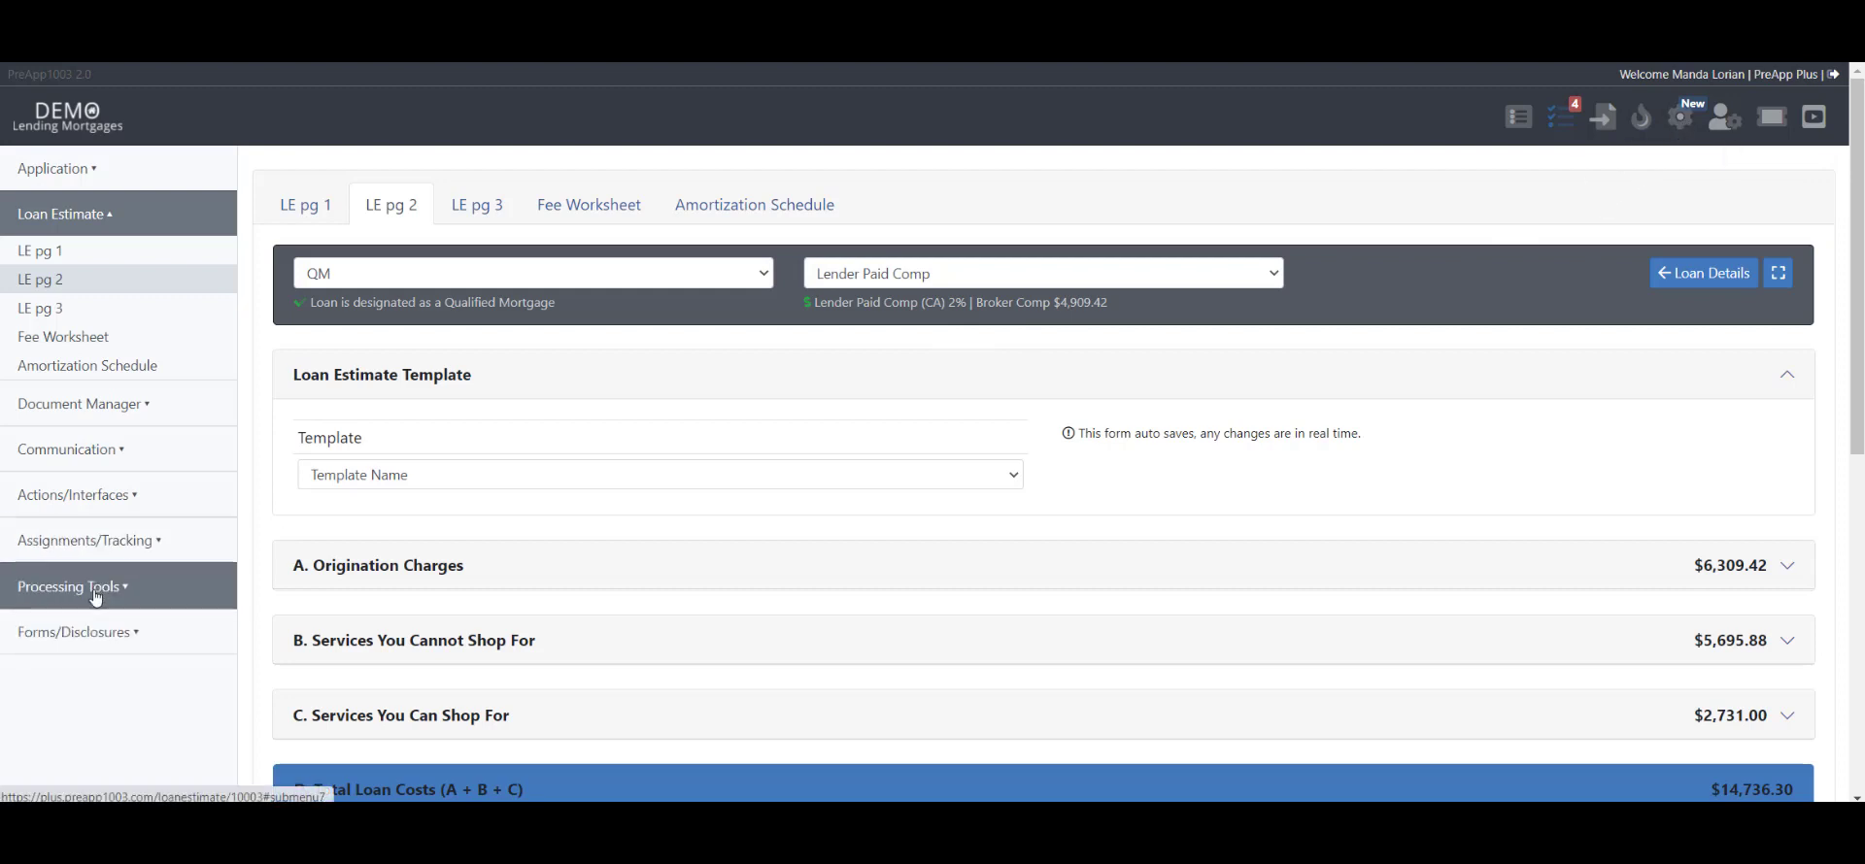
Step: Open loan 10003's Parties to the Transaction and review the Galaxy Lending lender row
left_click(118, 544)
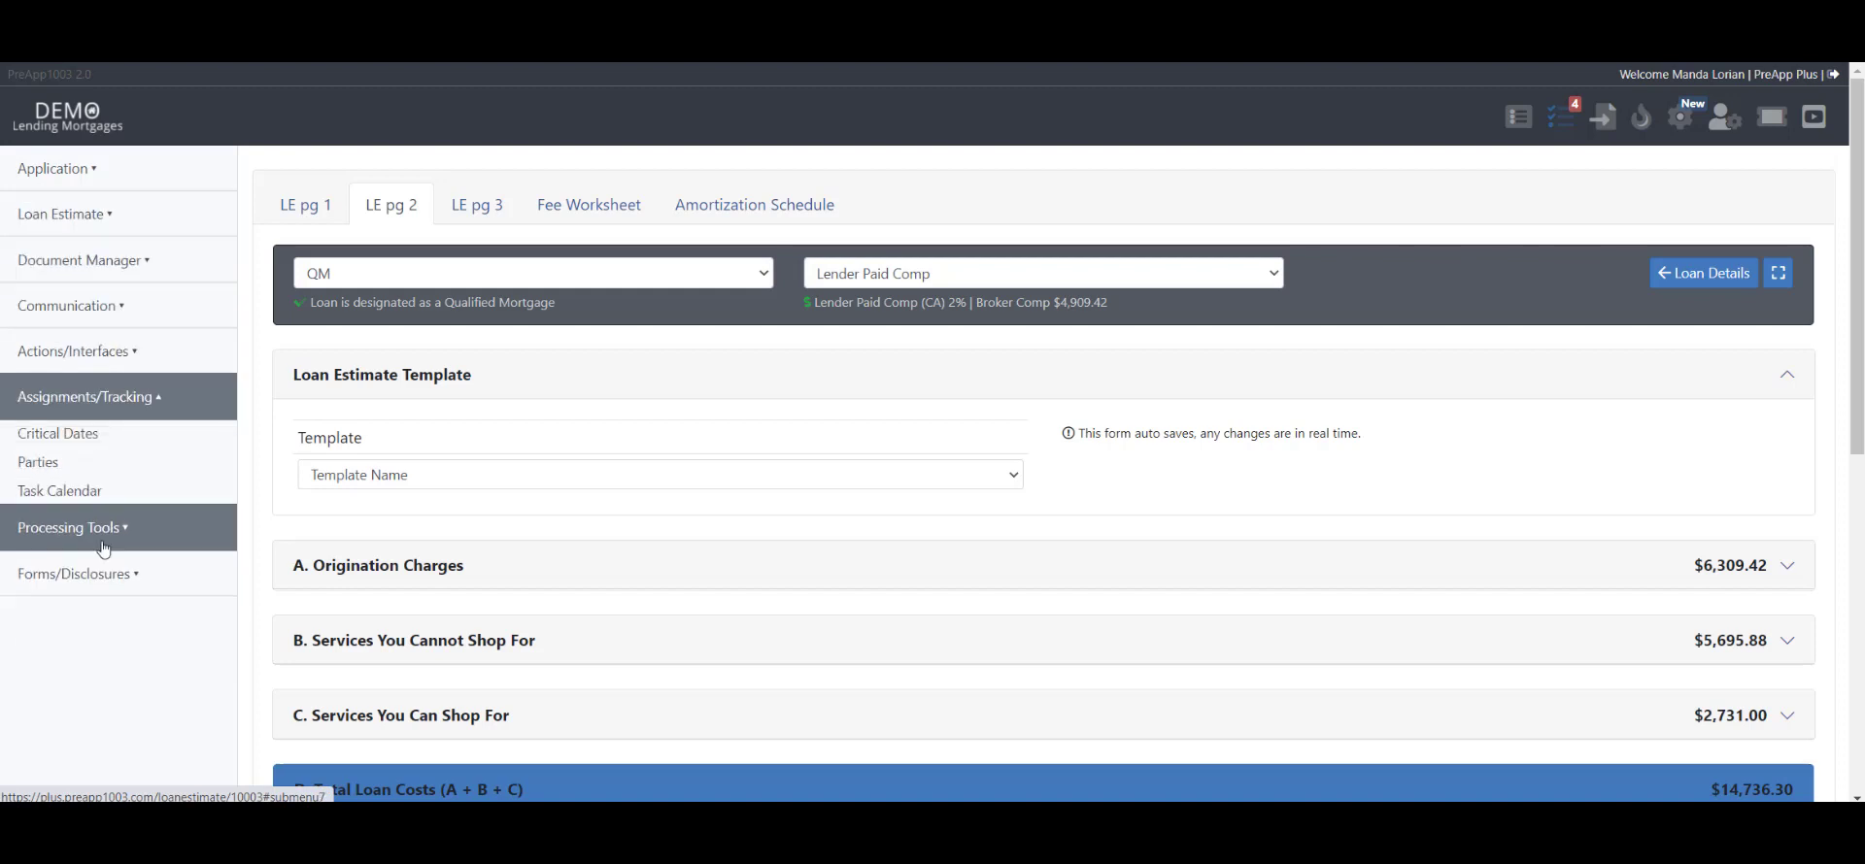
left_click(44, 464)
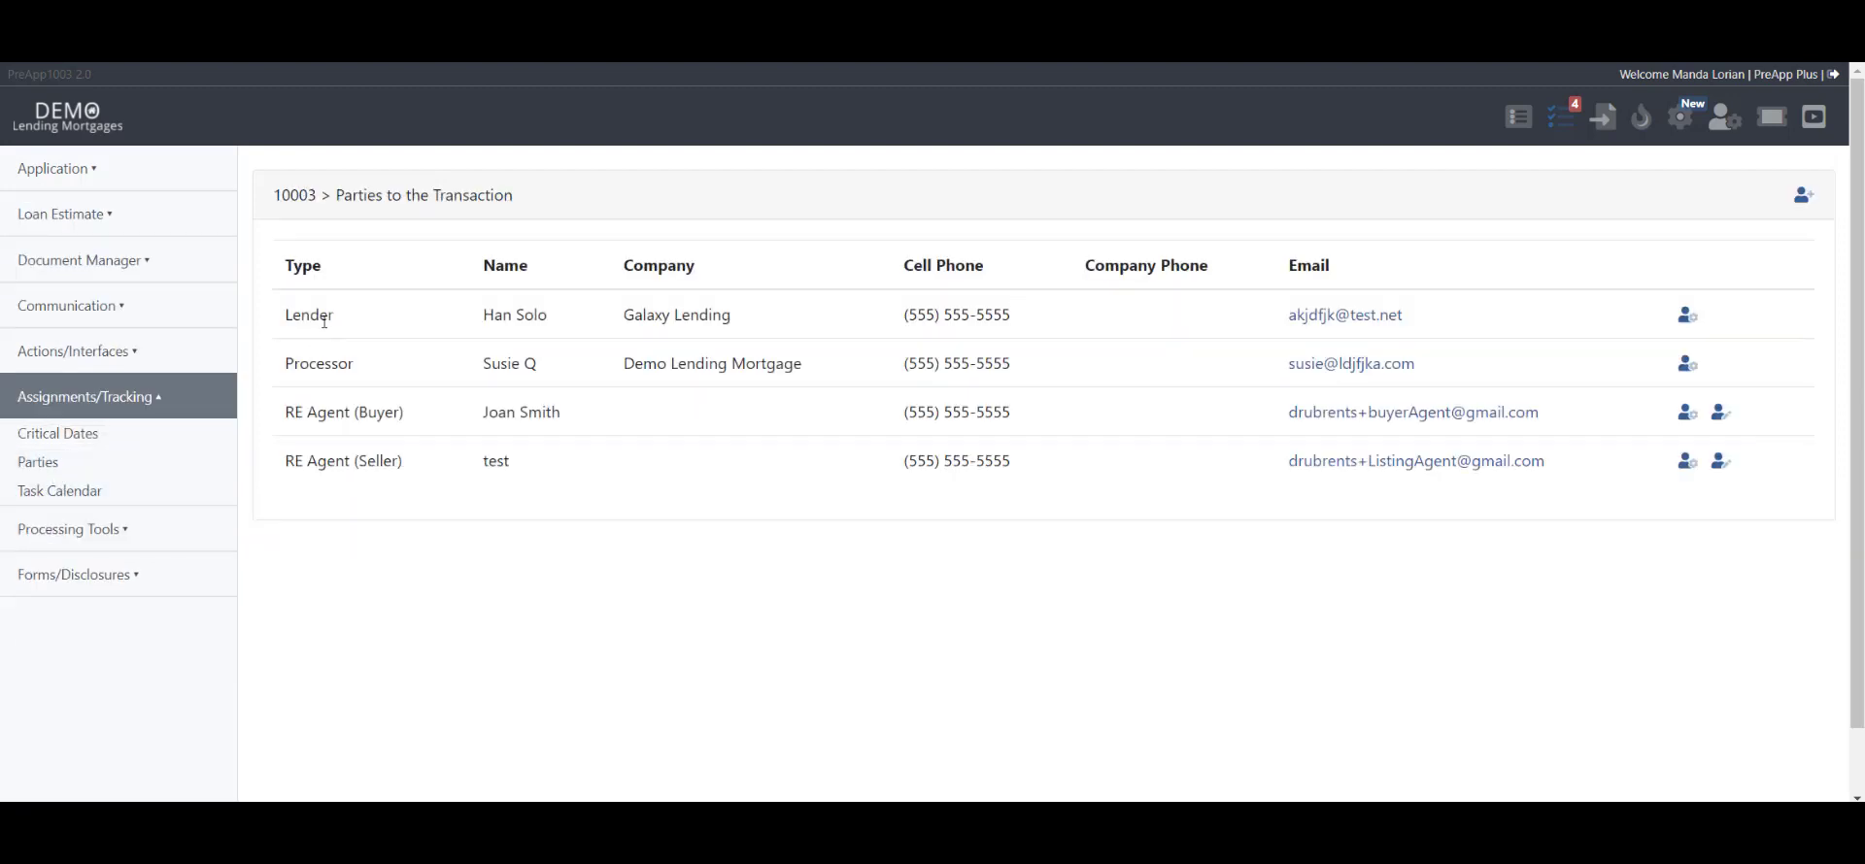
left_click_drag(288, 318, 1558, 323)
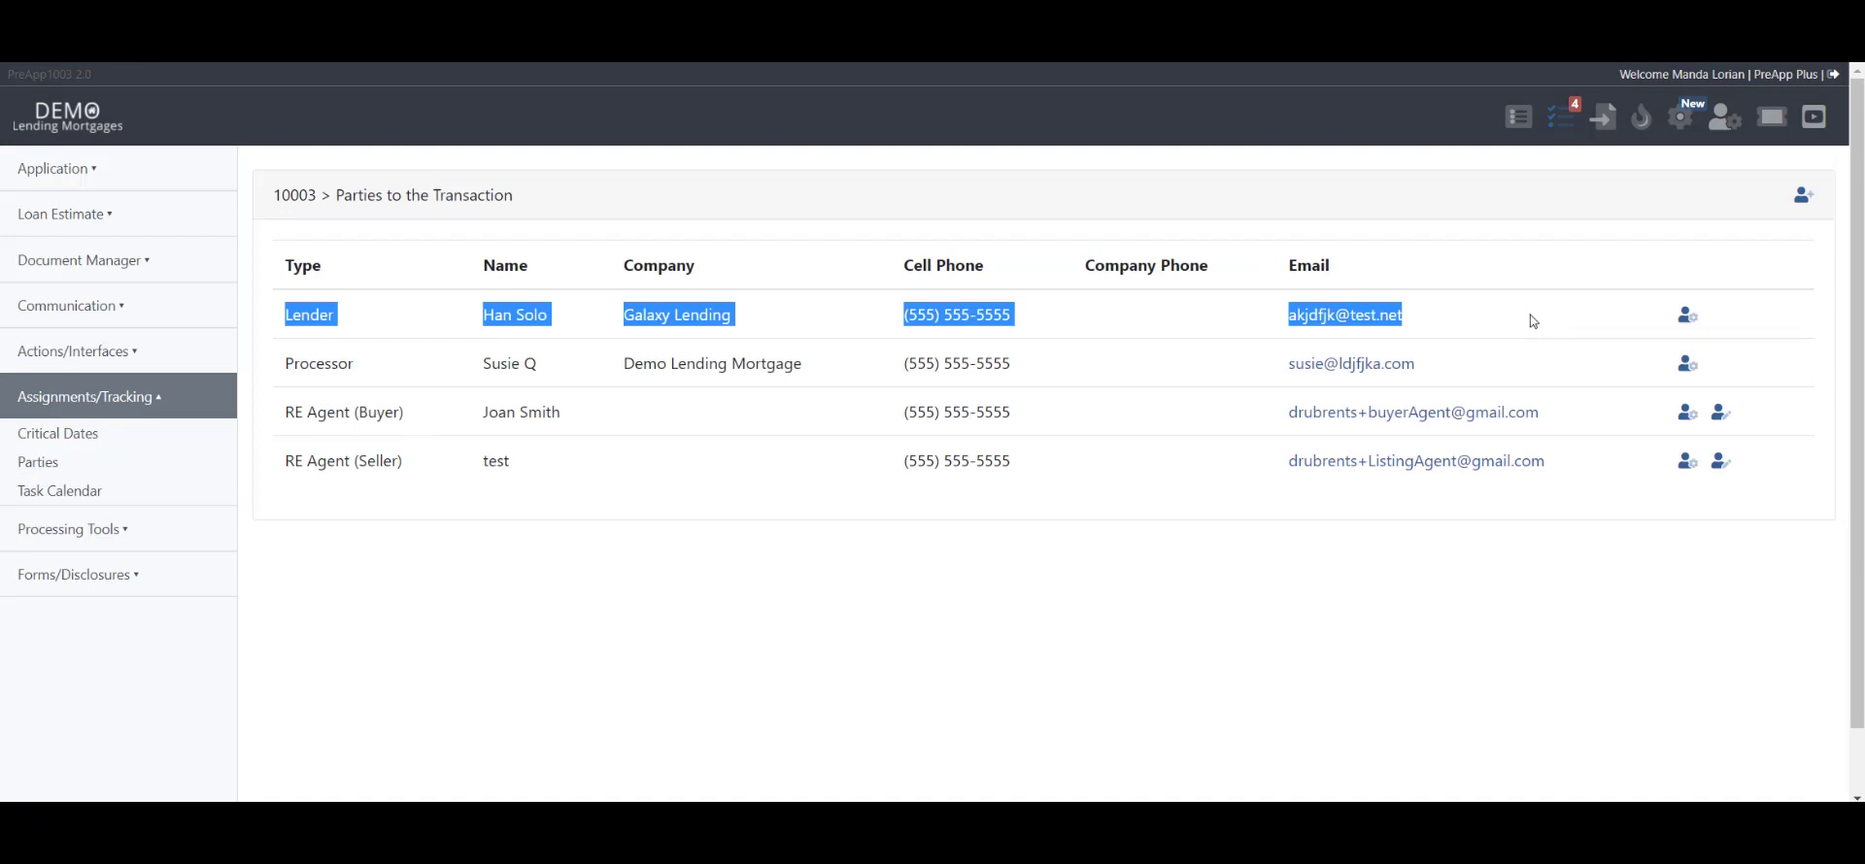
left_click(858, 580)
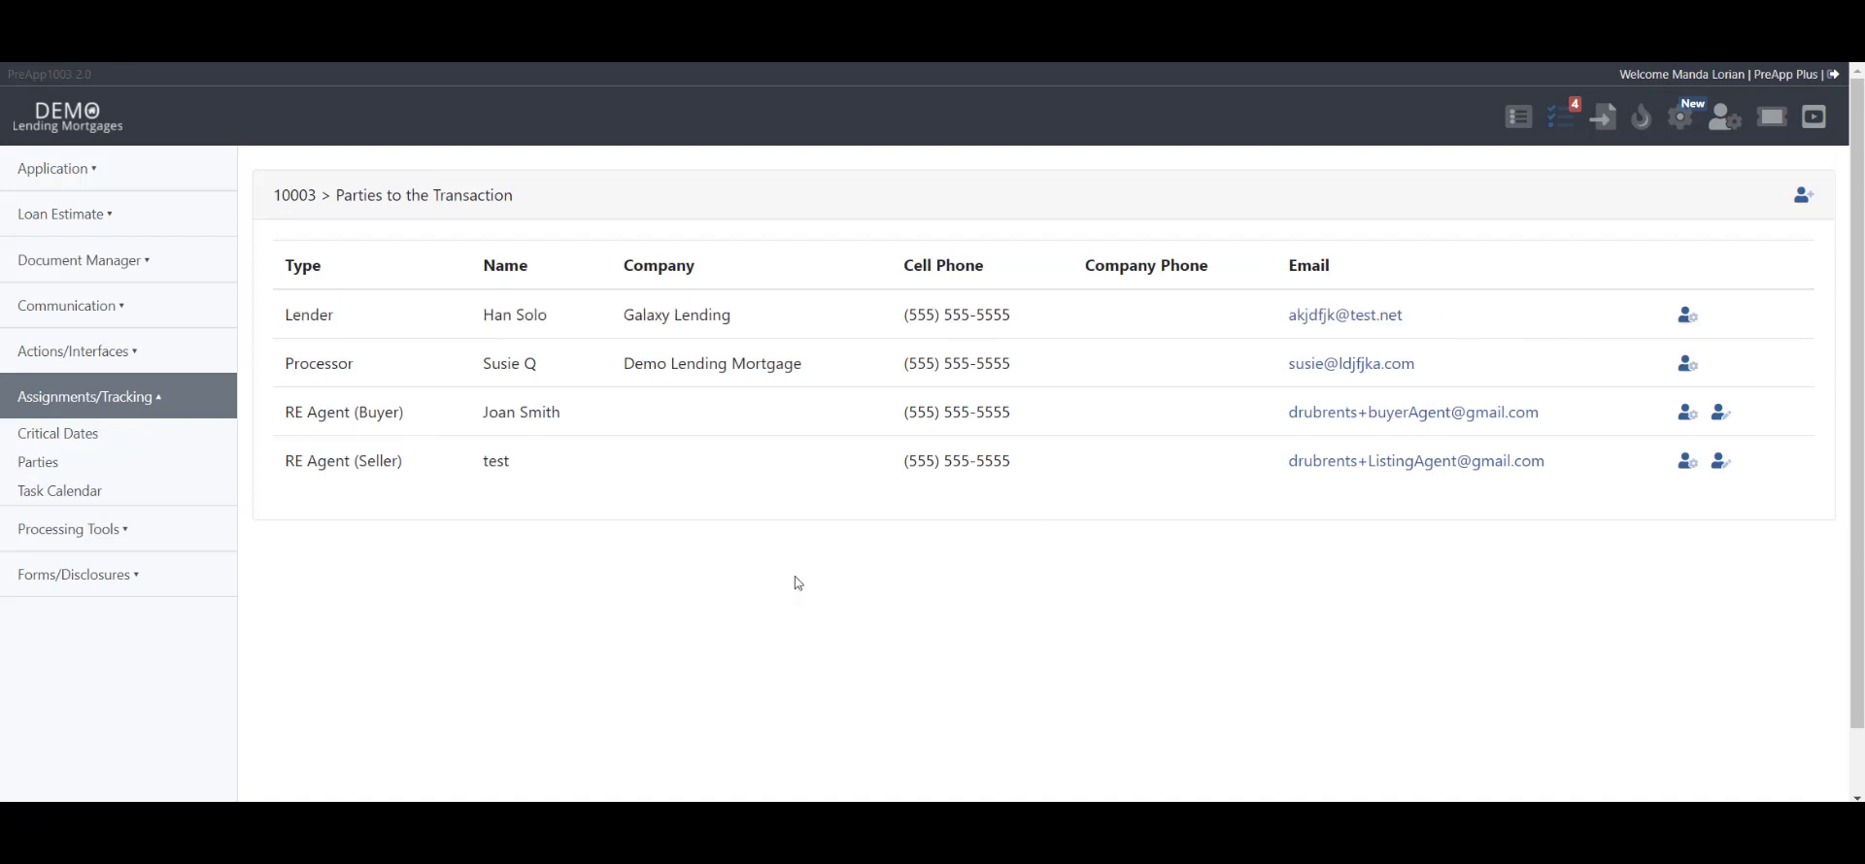